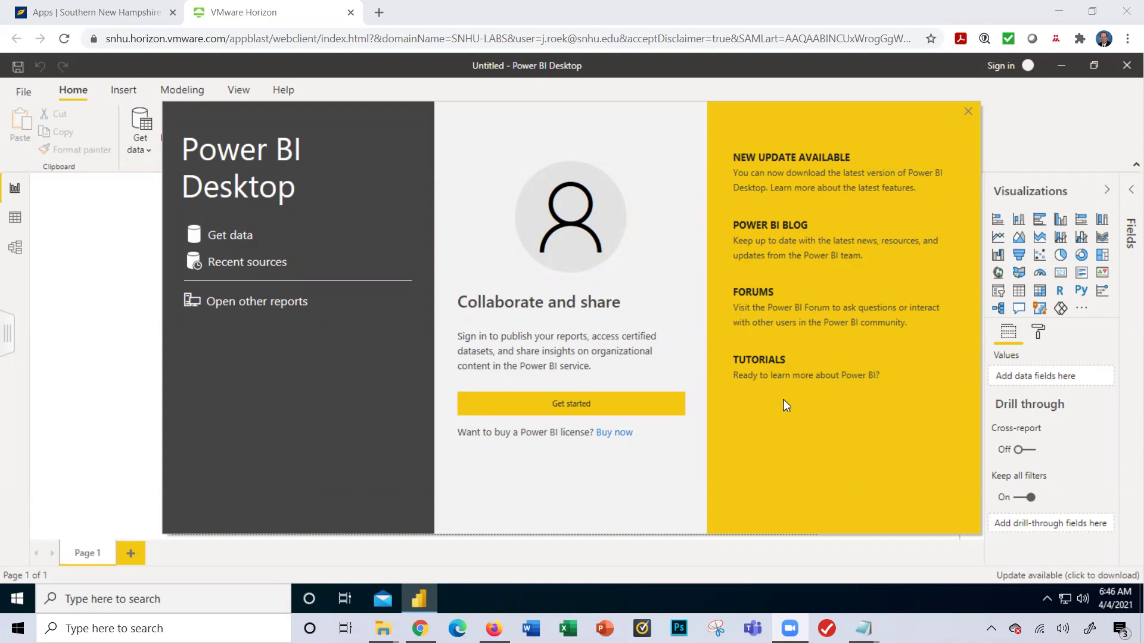
Step: Close the Power BI Desktop welcome screen
left_click(967, 112)
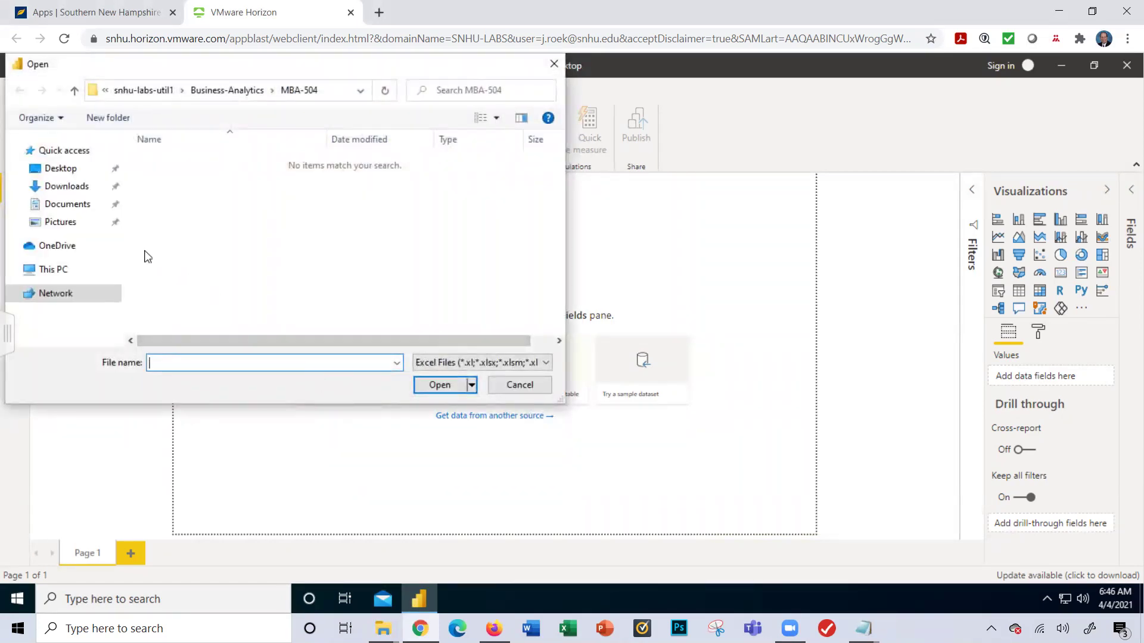
Step: Open 'MBA 504 Superstore Excel Workbook' from Desktop > Business Analytics Course Content > MBA-504, listing All Files
left_click(68, 169)
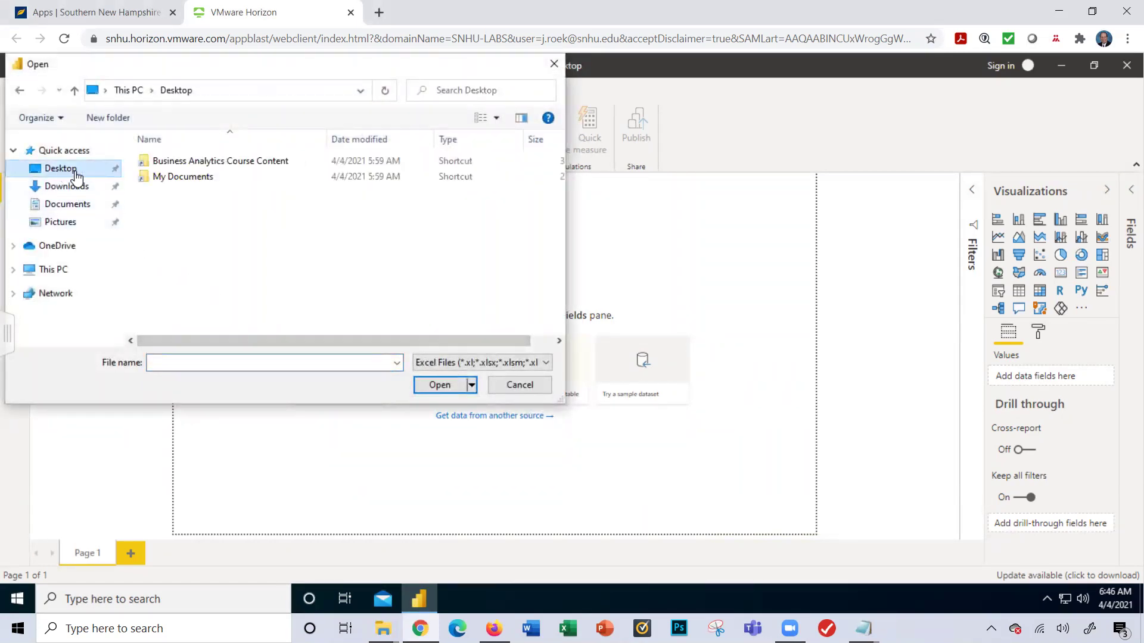
left_click(173, 167)
double_click(173, 166)
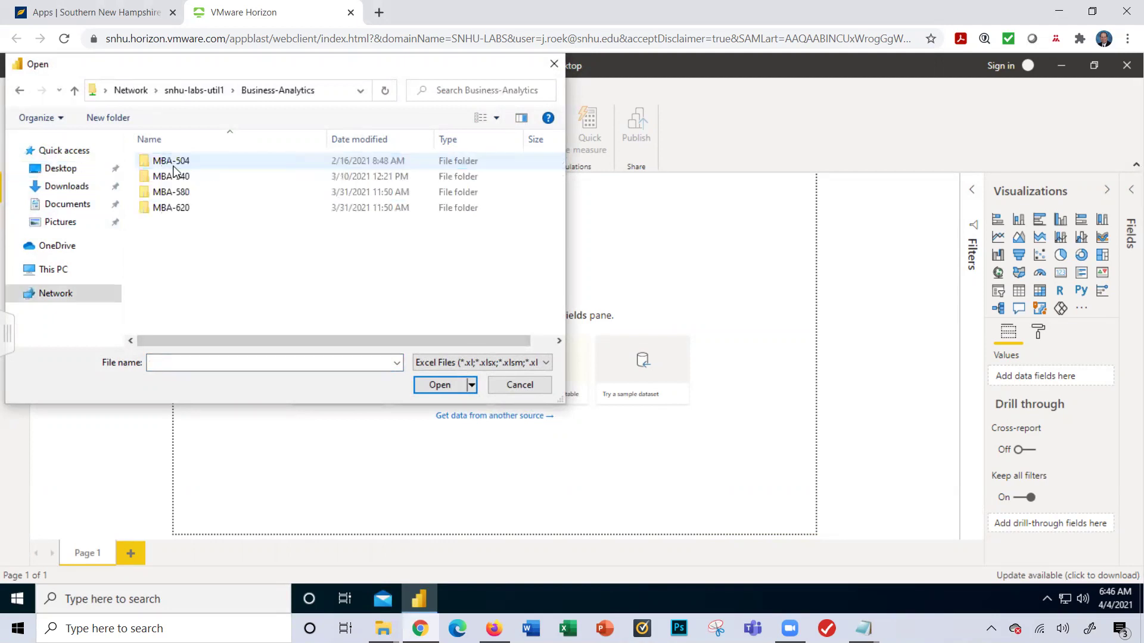
double_click(172, 162)
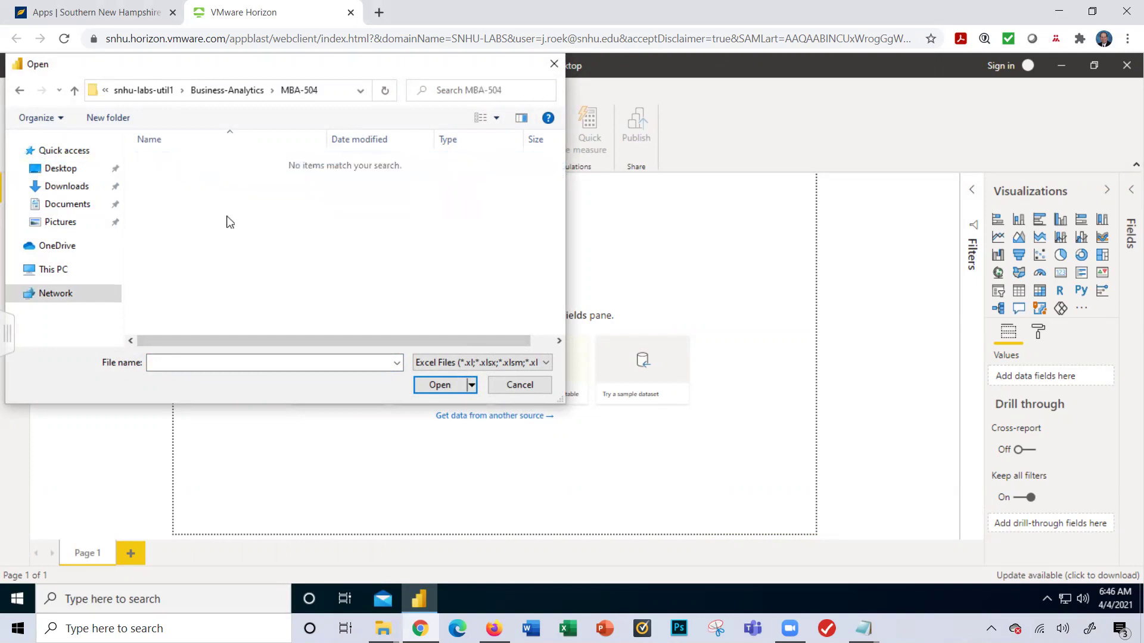
left_click(543, 366)
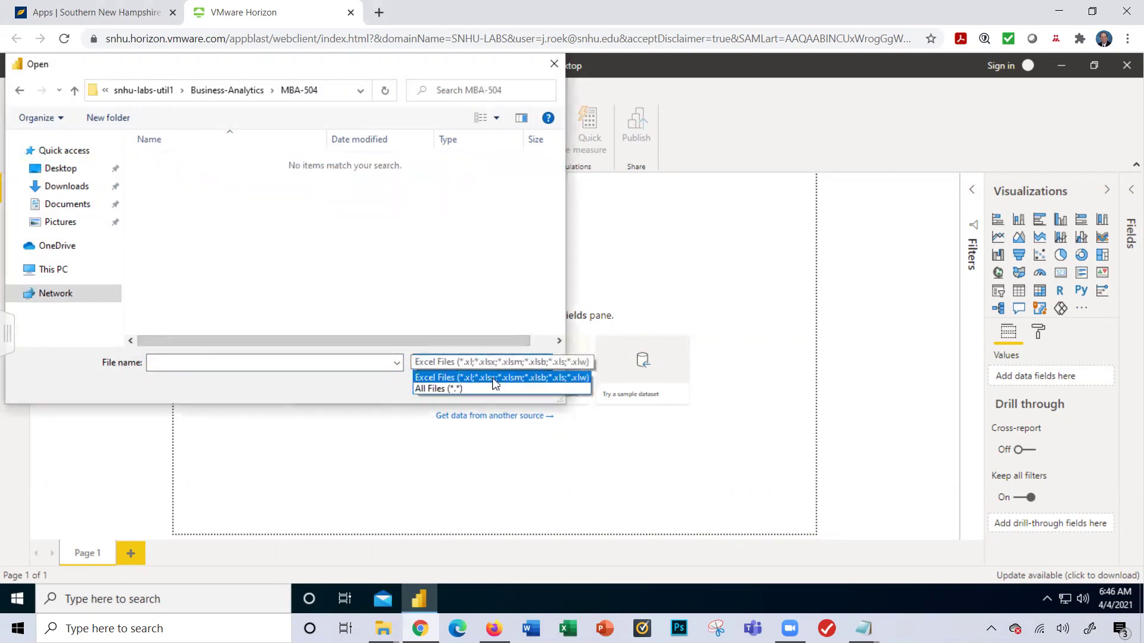
left_click(486, 389)
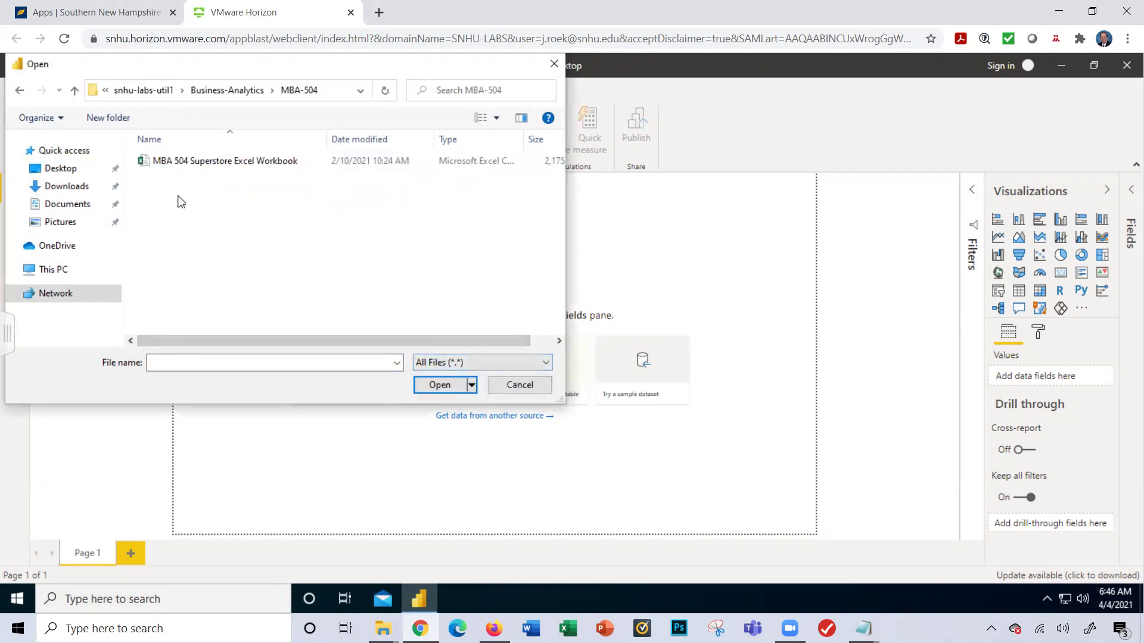
left_click(224, 163)
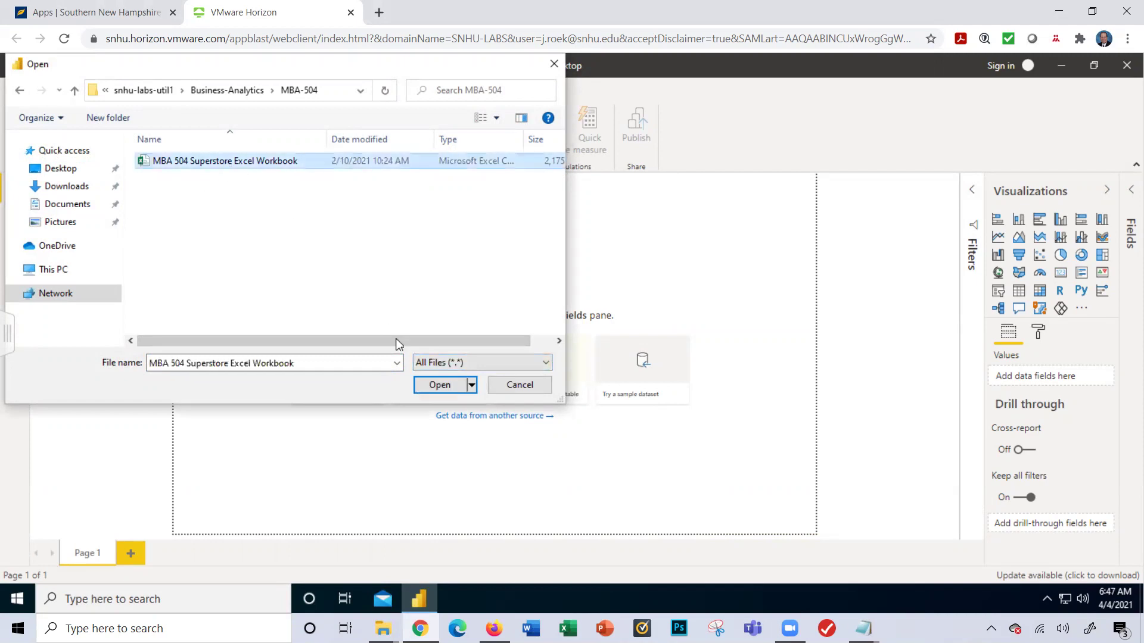
left_click(435, 387)
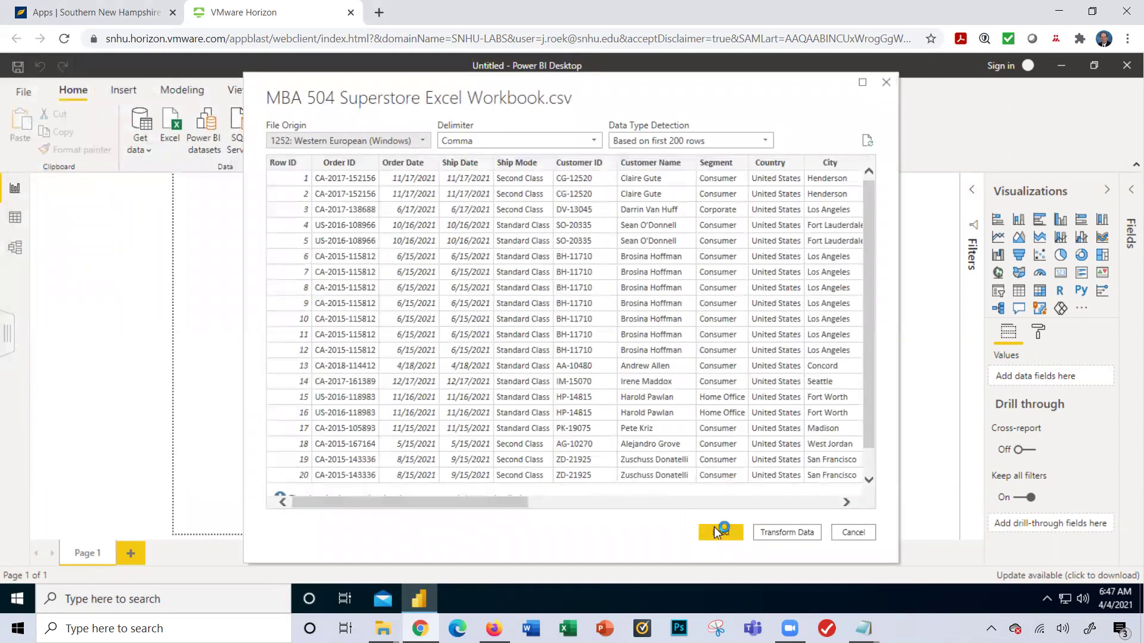
Step: Load the previewed Superstore CSV data into the report
left_click(720, 532)
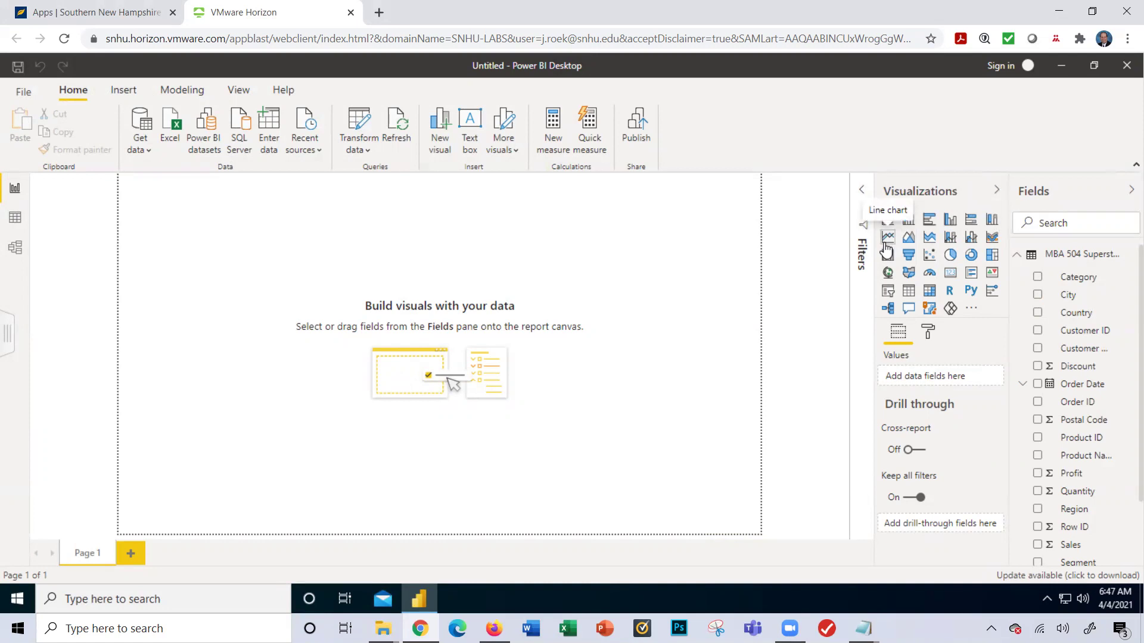
Step: Add a blank line chart and stretch it across nearly the whole report page
left_click(887, 239)
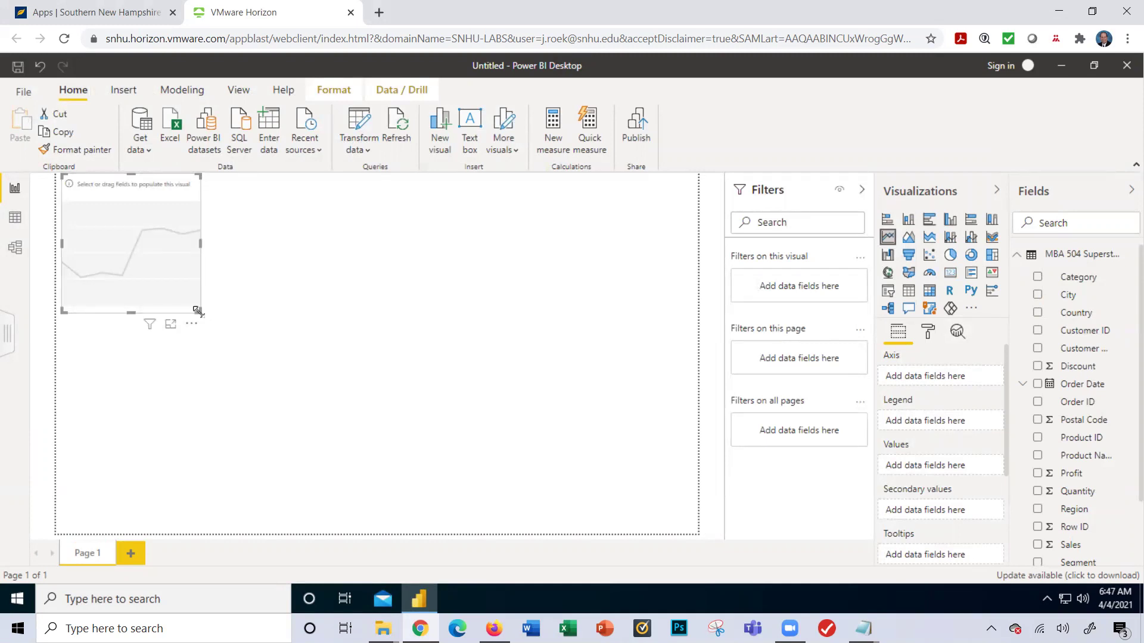
left_click_drag(200, 311, 426, 439)
left_click_drag(506, 488, 607, 538)
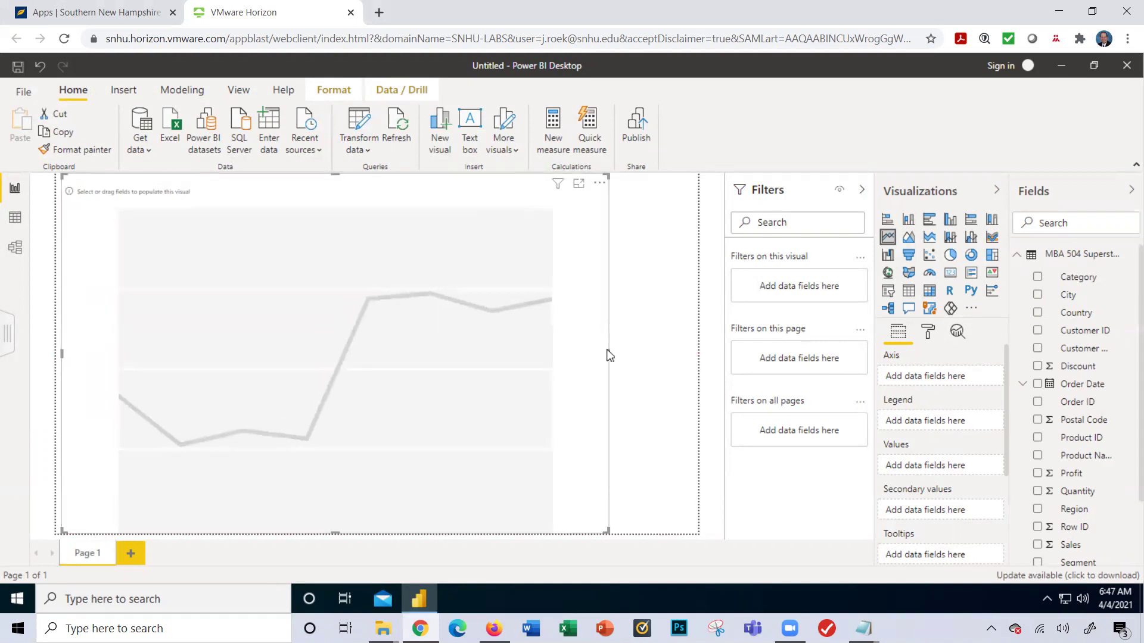
left_click_drag(699, 370, 700, 372)
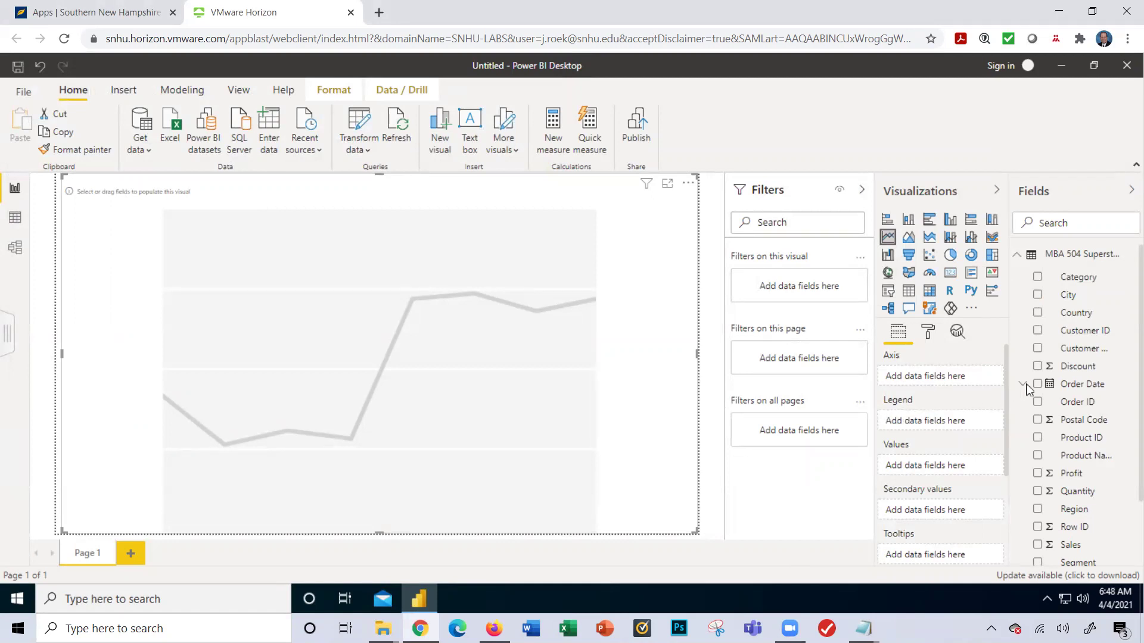
Step: Put Order Date on the line chart's axis and remove Quarter, Day and Year, keeping Month
left_click_drag(1063, 387, 974, 384)
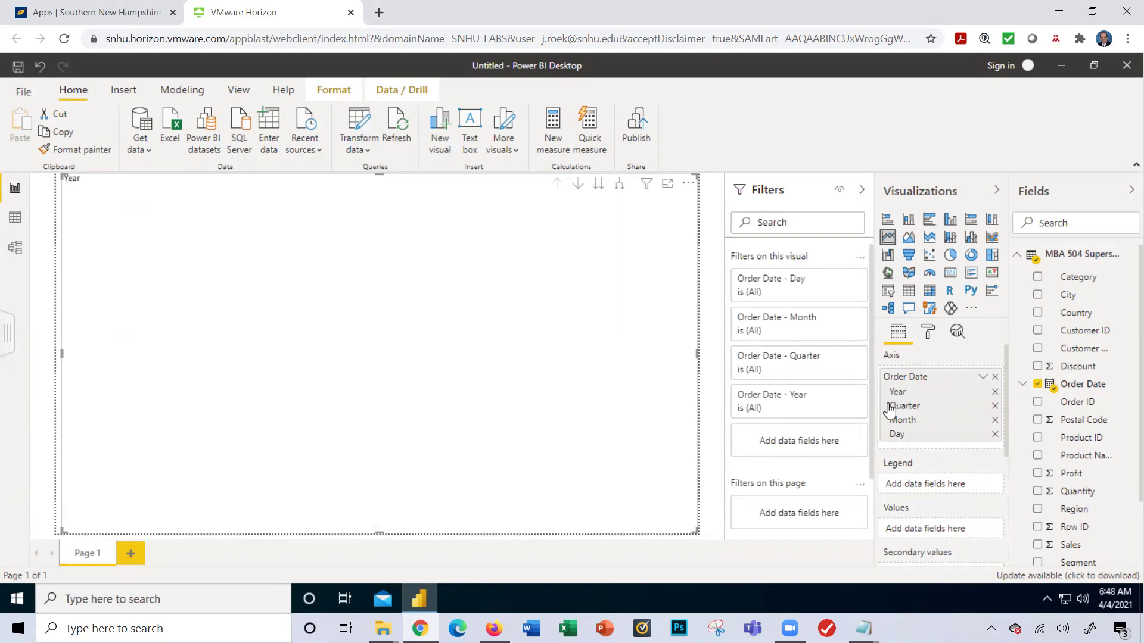
left_click(994, 406)
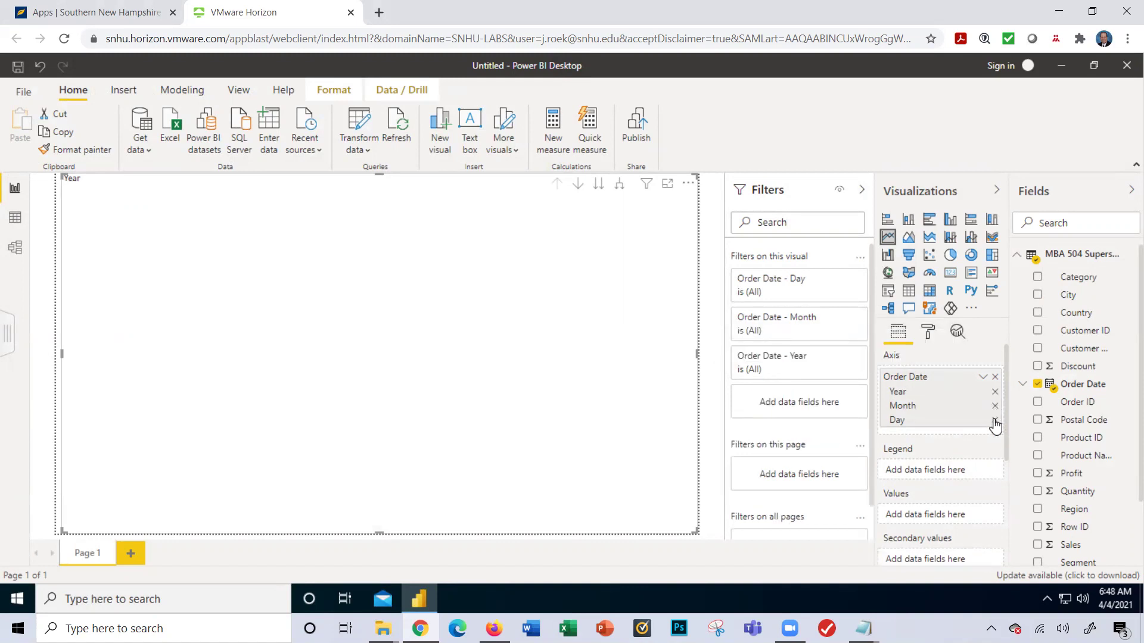
left_click(994, 421)
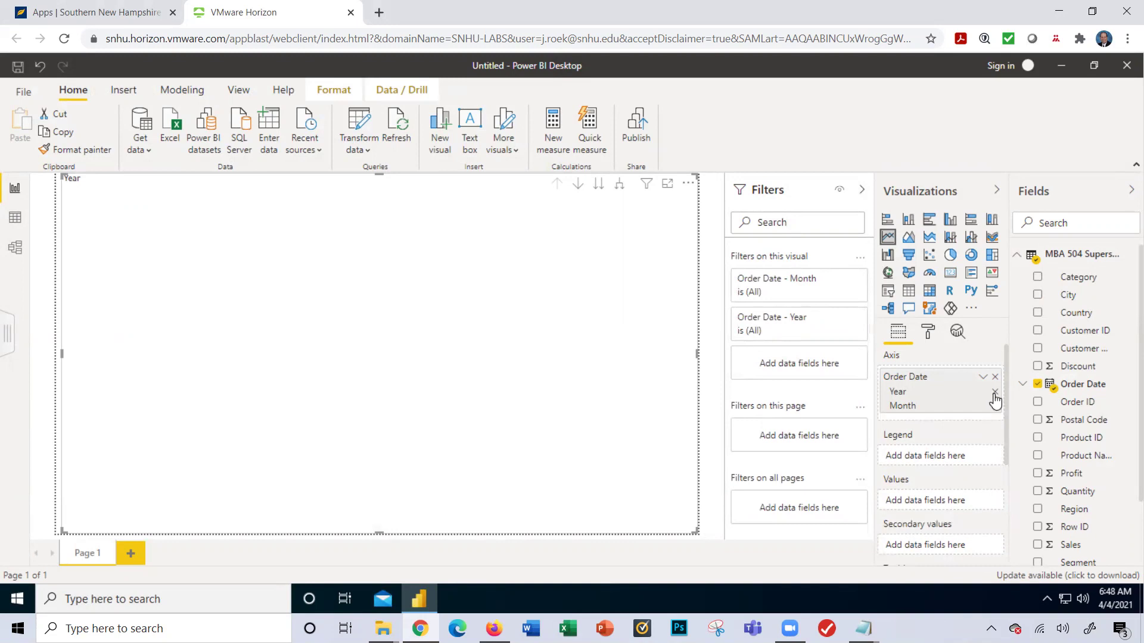
left_click(995, 392)
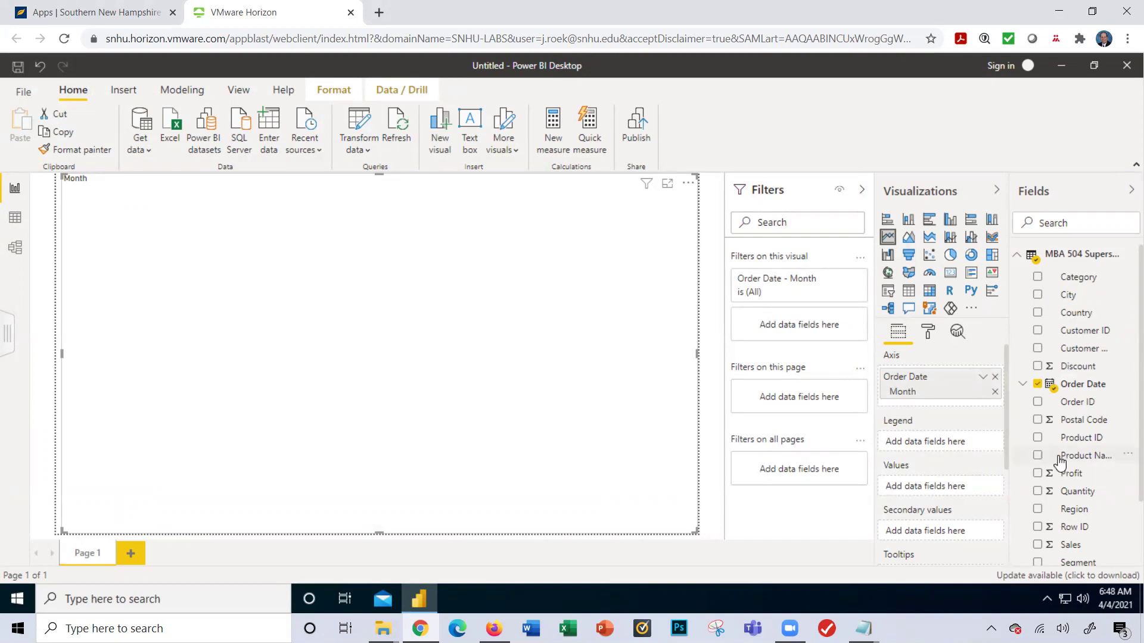
Step: Add Product Name as Count of Product Name values and check the monthly counts
left_click_drag(1059, 462, 961, 500)
left_click_drag(1072, 459, 943, 494)
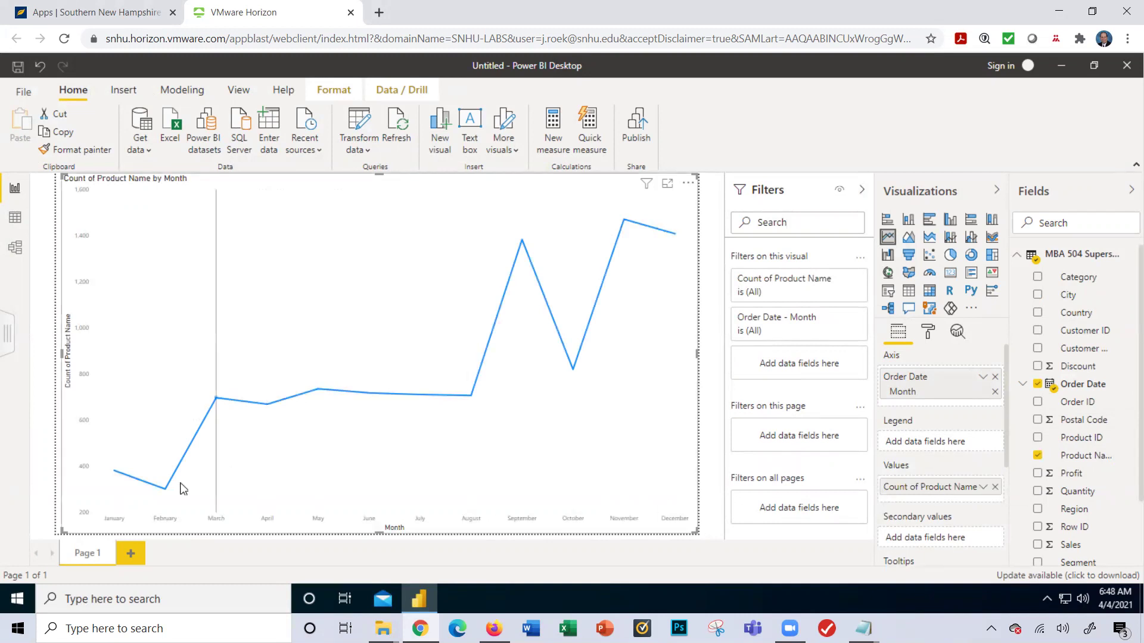
mouse_move(127, 486)
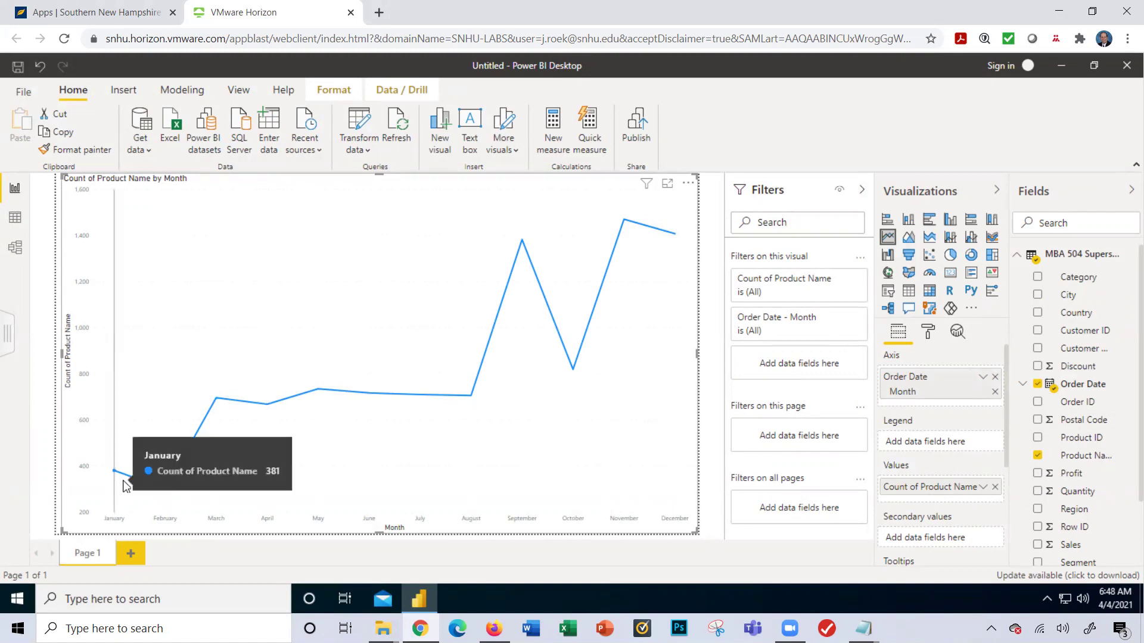
mouse_move(168, 487)
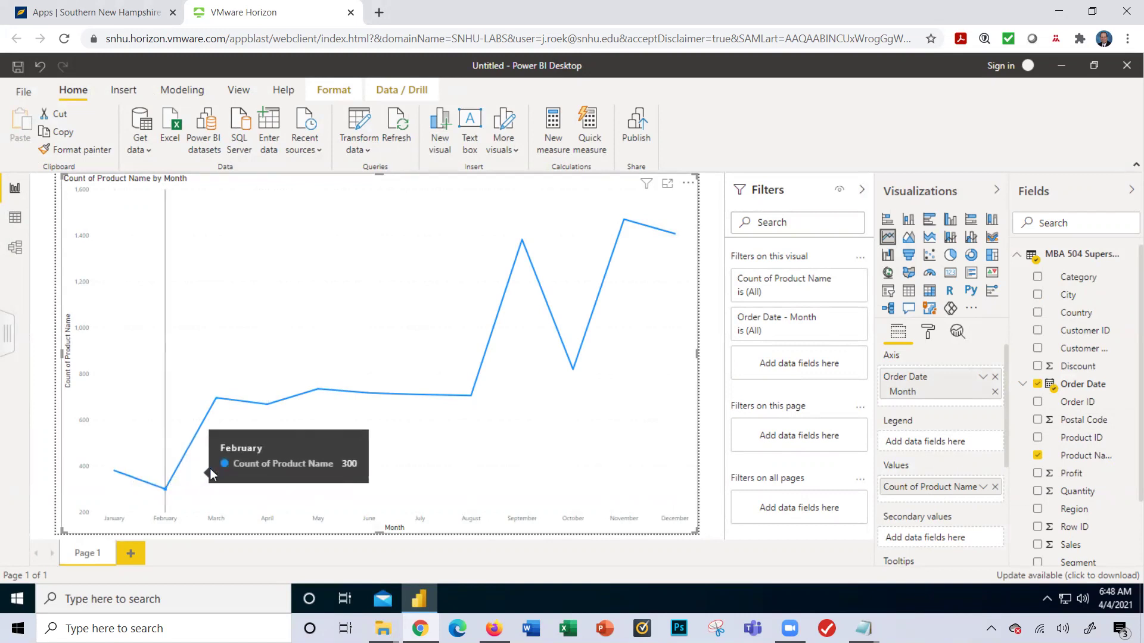
mouse_move(265, 473)
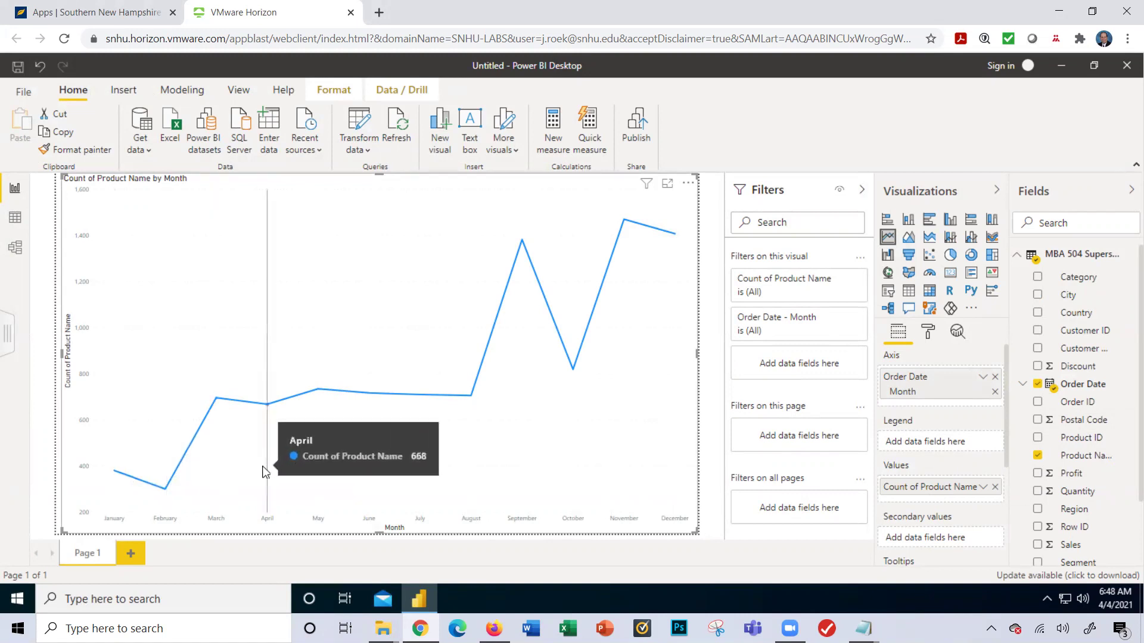
Step: Add an average line to the monthly Count of Product Name chart, landing around 830
left_click(956, 333)
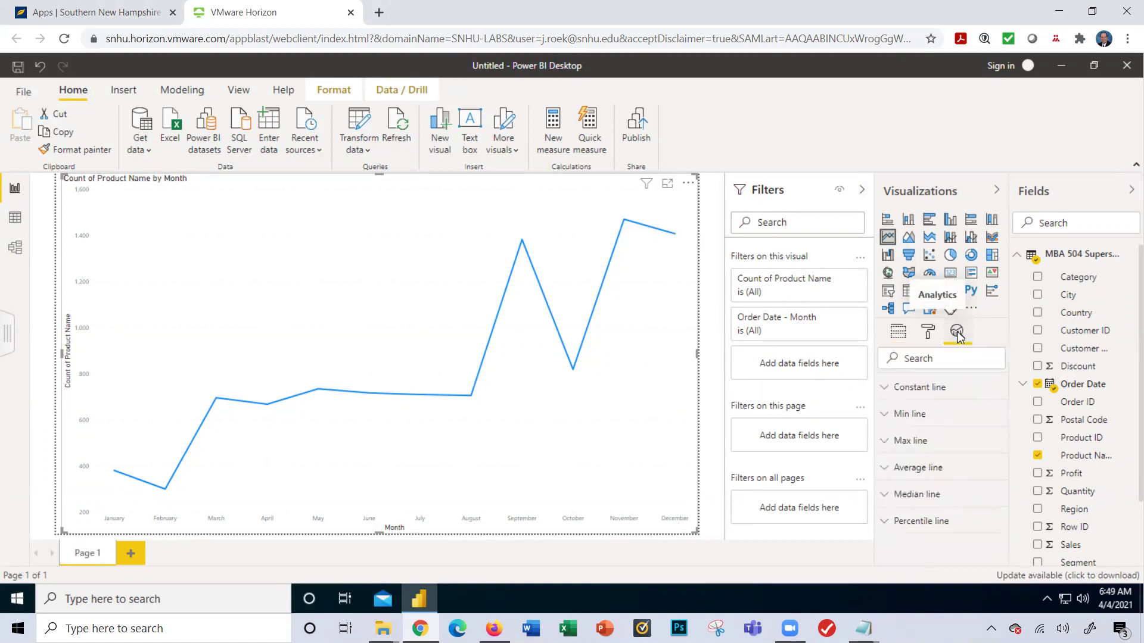
left_click(889, 472)
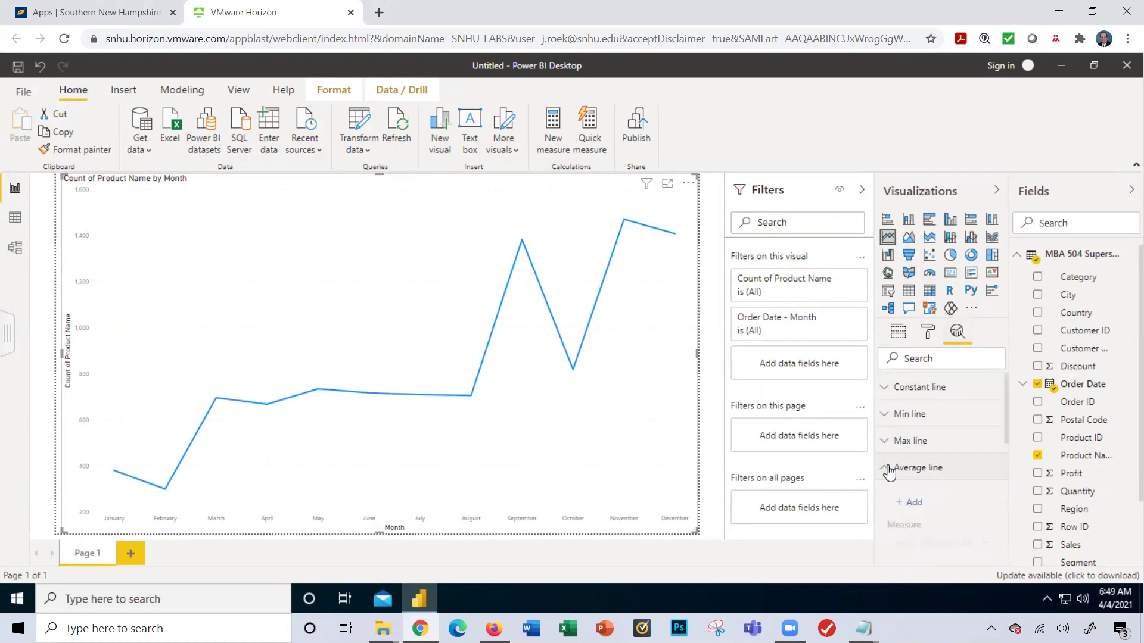
left_click(909, 505)
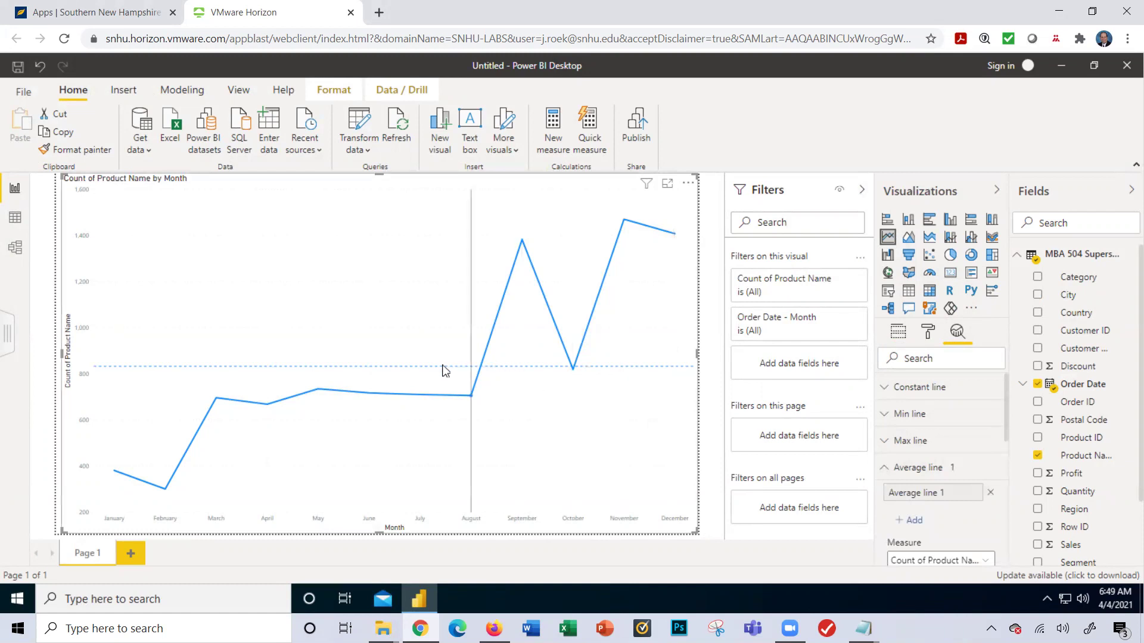
mouse_move(551, 330)
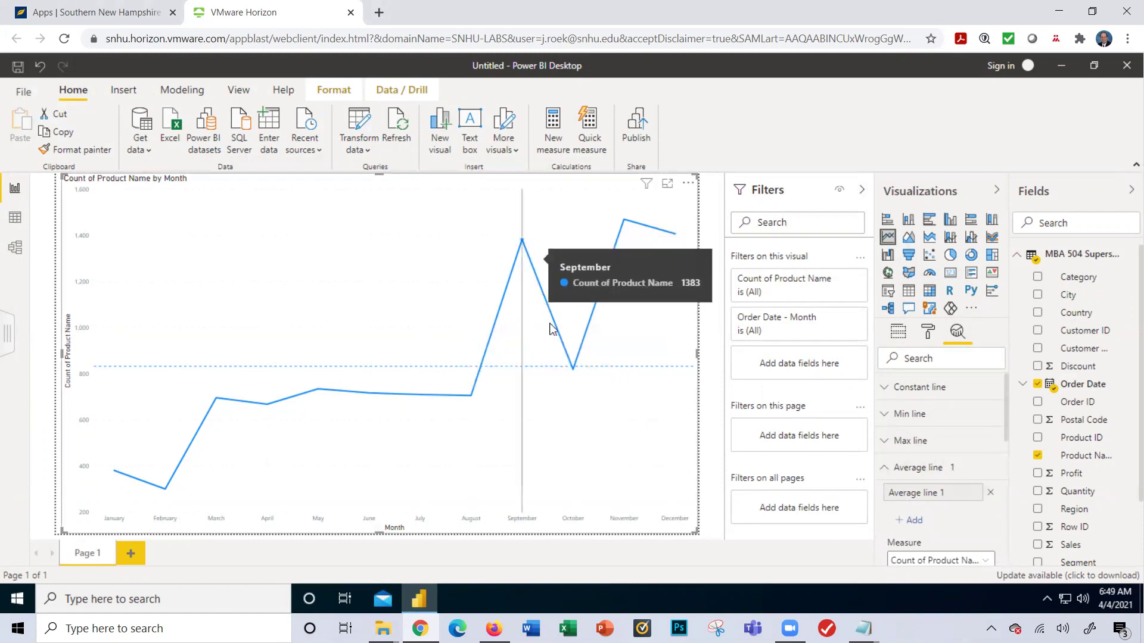
Step: Add a dark orange constant line at value 600 to the line chart
left_click(887, 388)
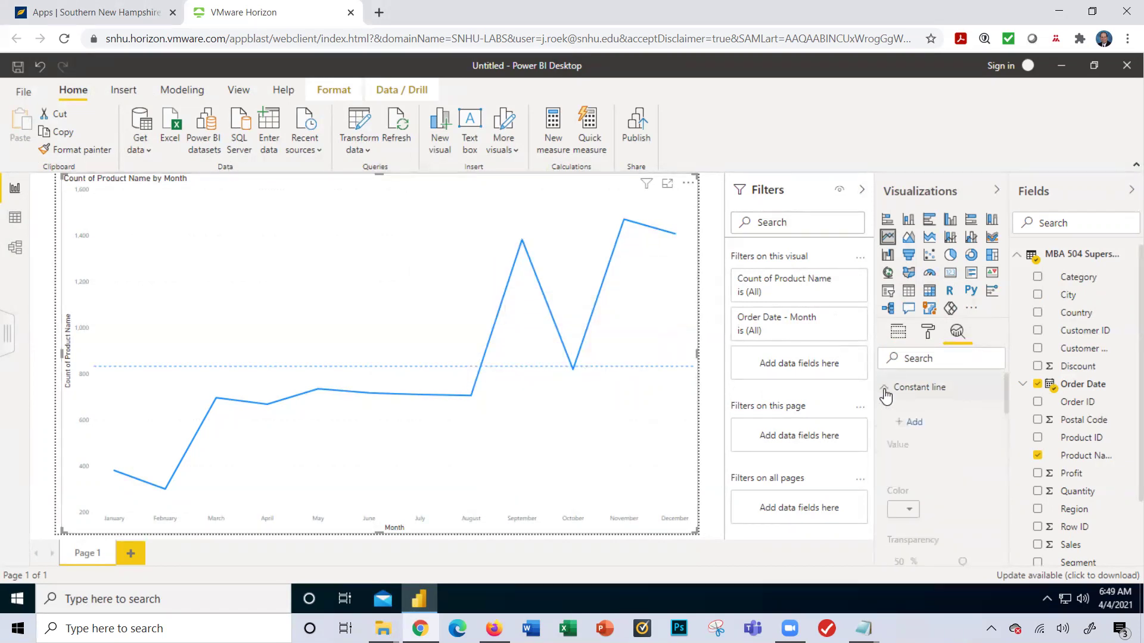
left_click(913, 422)
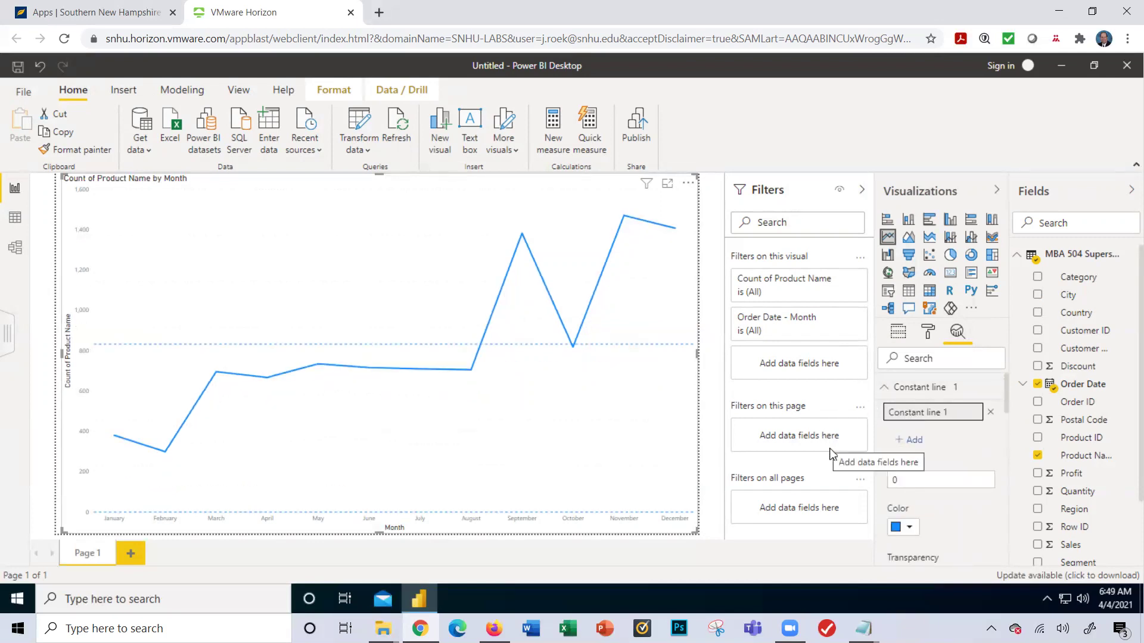
left_click(889, 481)
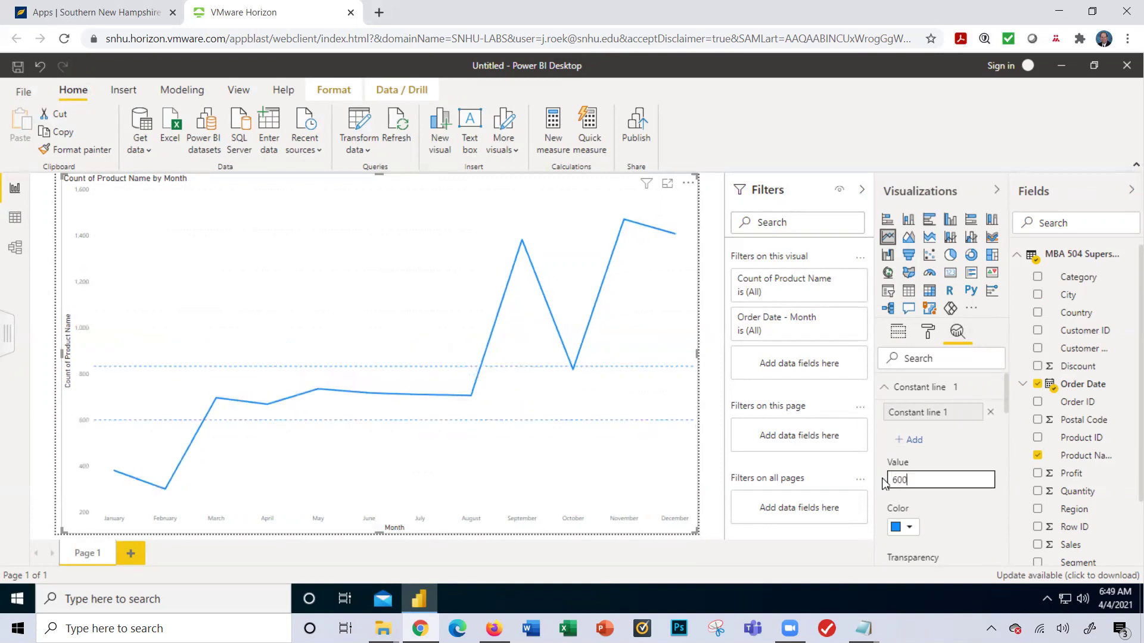
left_click(911, 530)
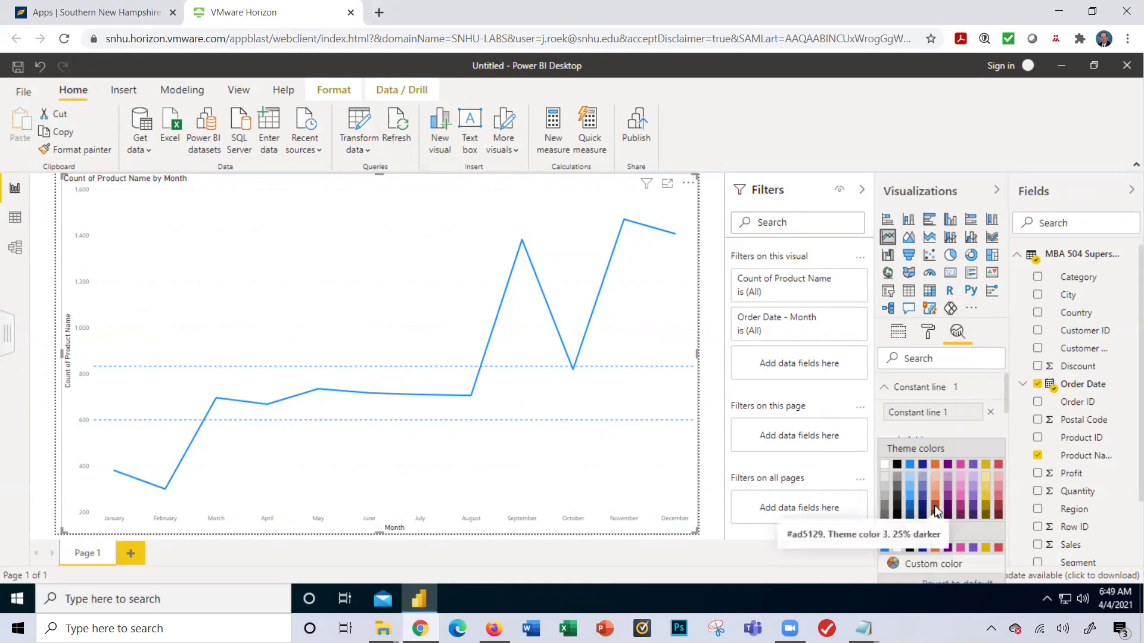
left_click(935, 508)
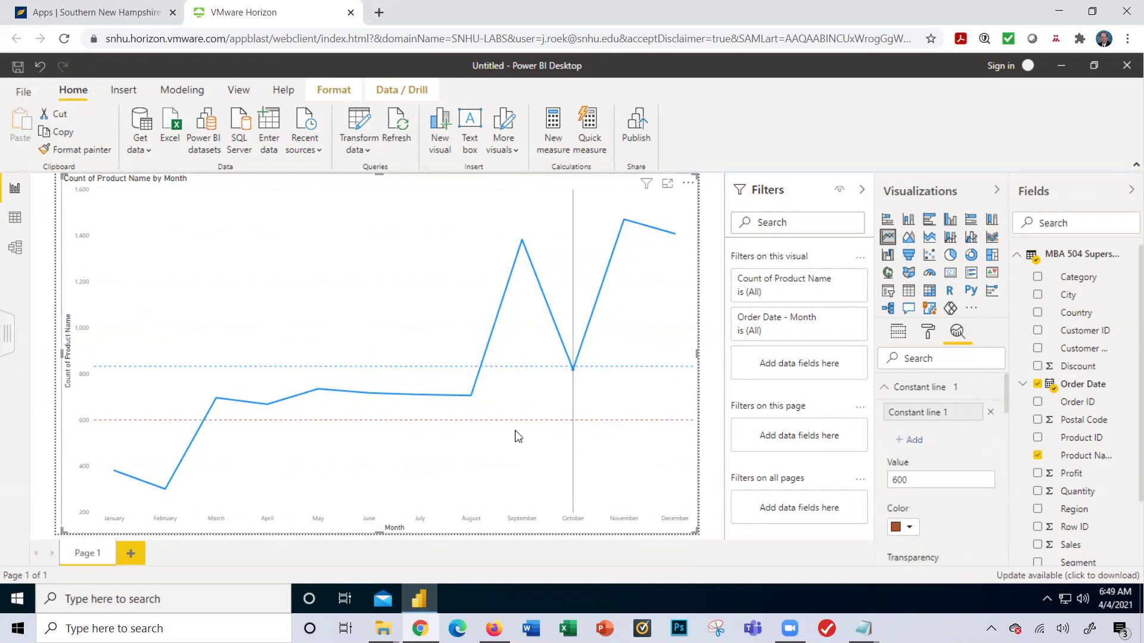
left_click(883, 388)
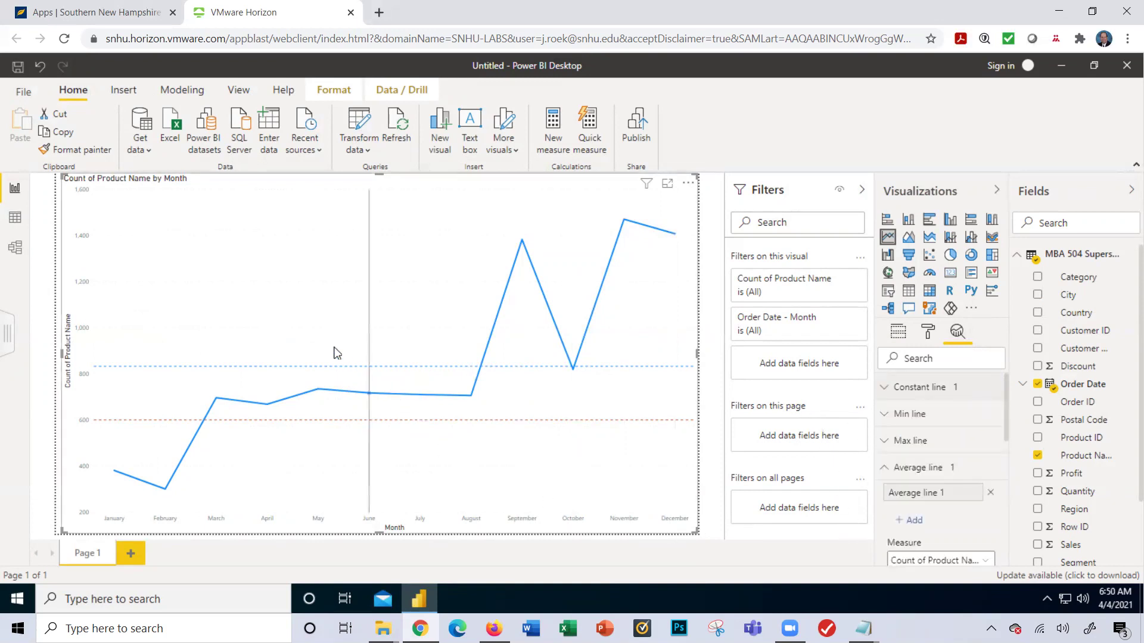
Step: Return to the chart's field wells showing Order Date Month and Count of Product Name
mouse_move(332, 349)
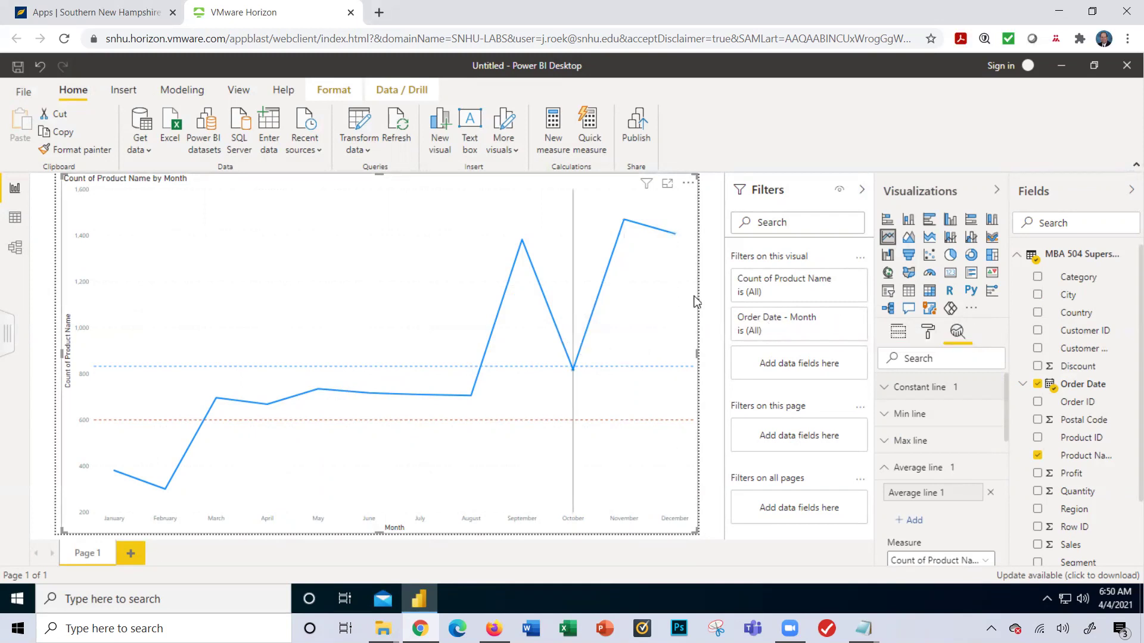
left_click(896, 332)
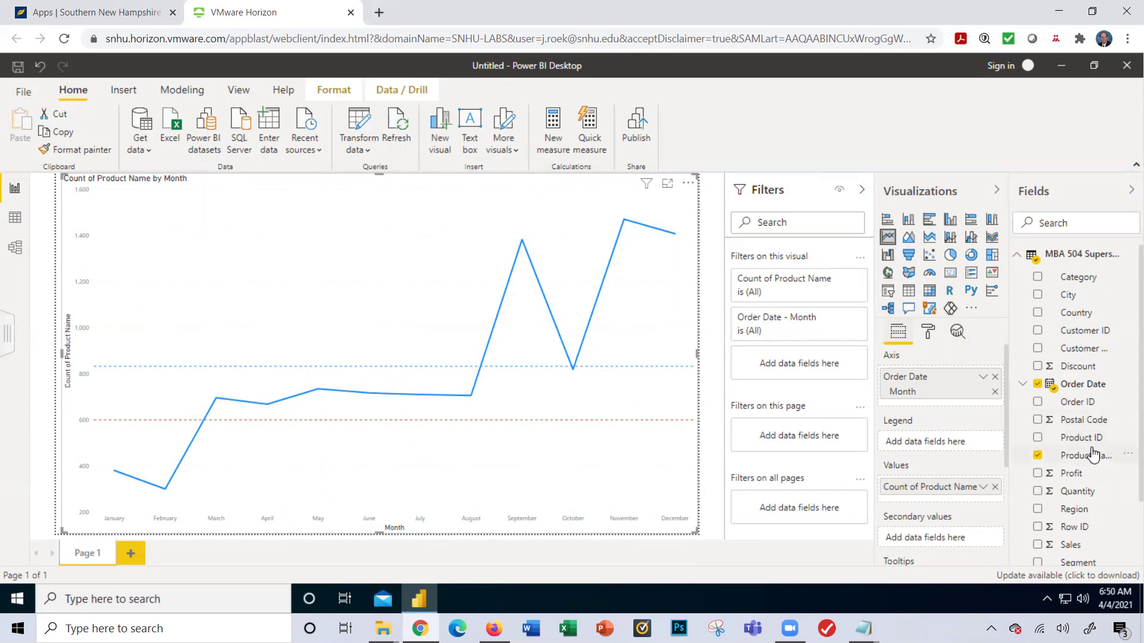
scroll(1088, 403, "down", 2)
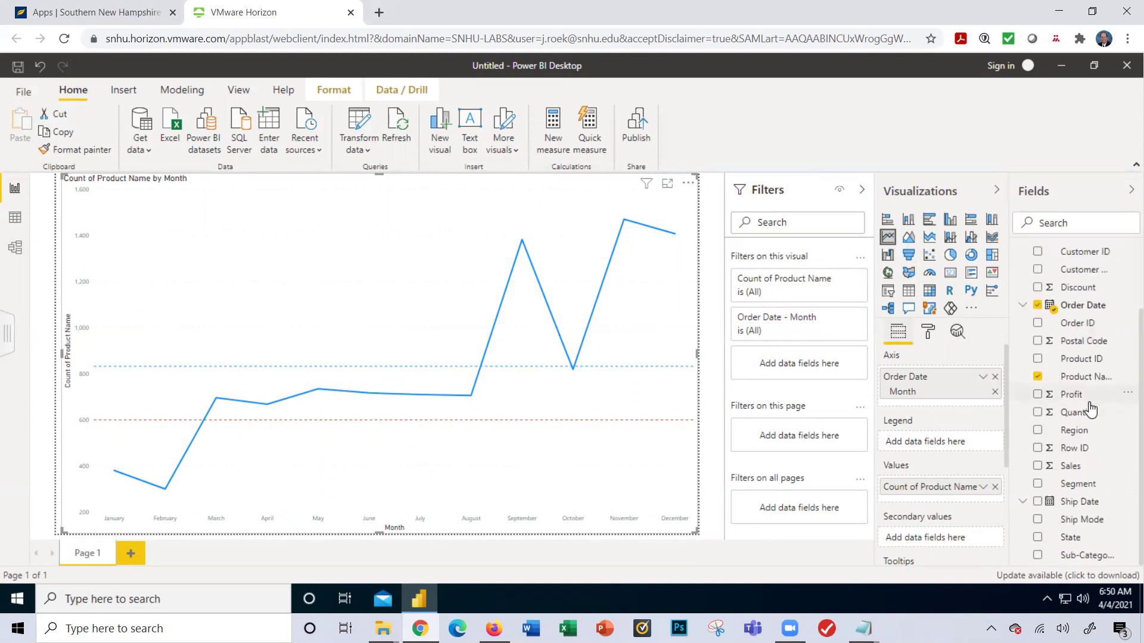
scroll(1090, 407, "up", 2)
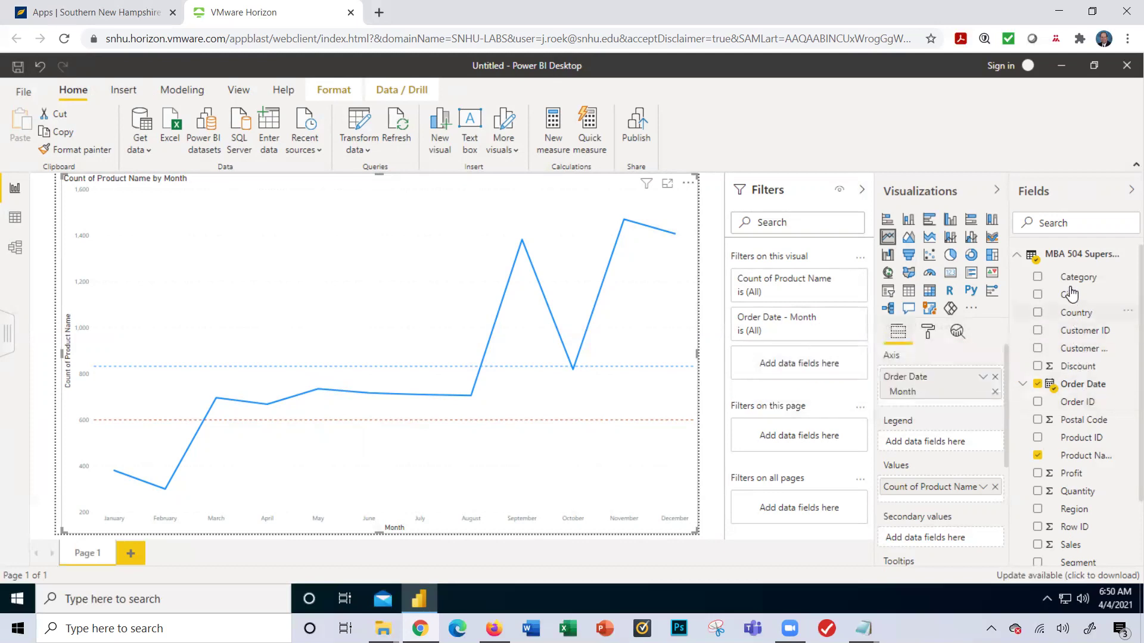
Step: Drag Category and Sub-Category into Filters on all pages, both left at All
left_click_drag(1068, 288, 797, 508)
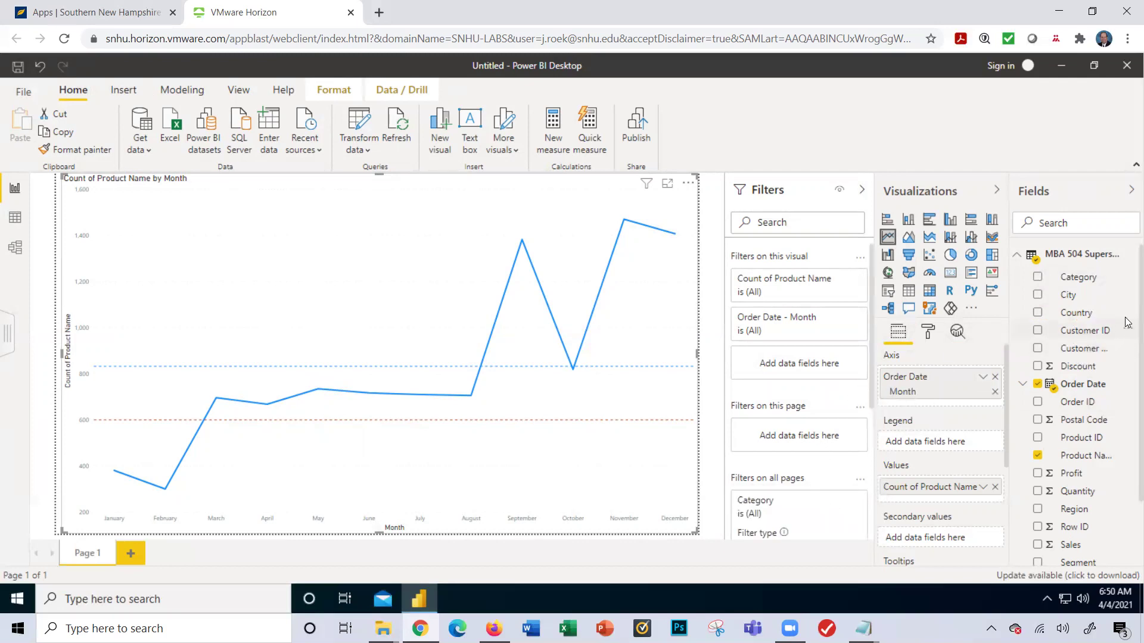
scroll(1127, 420, "down", 2)
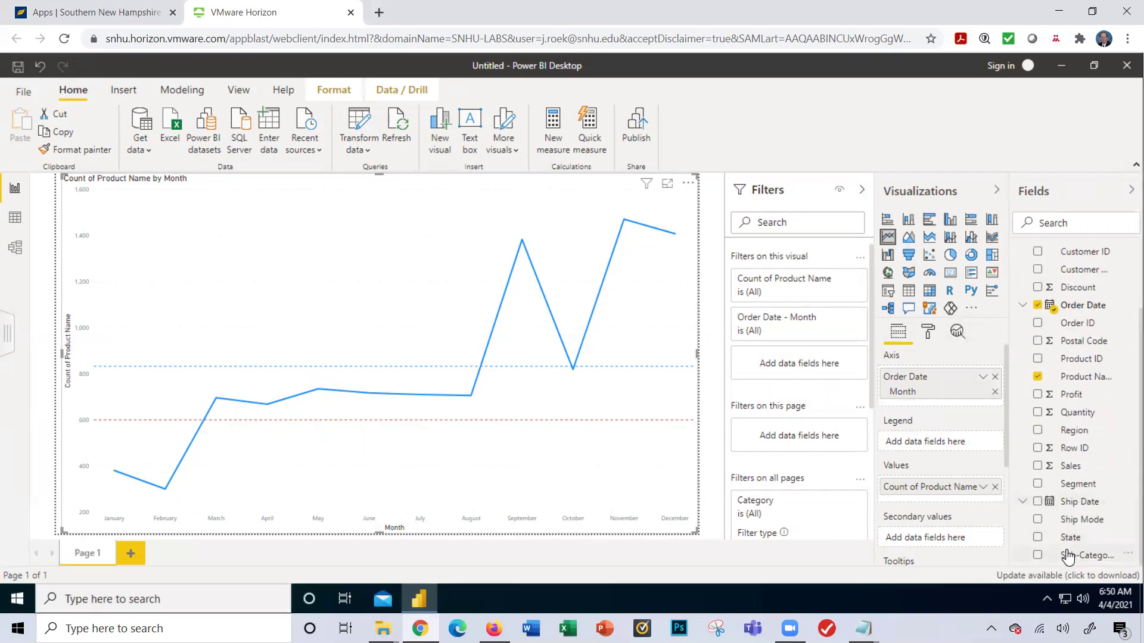
left_click_drag(1068, 554, 817, 502)
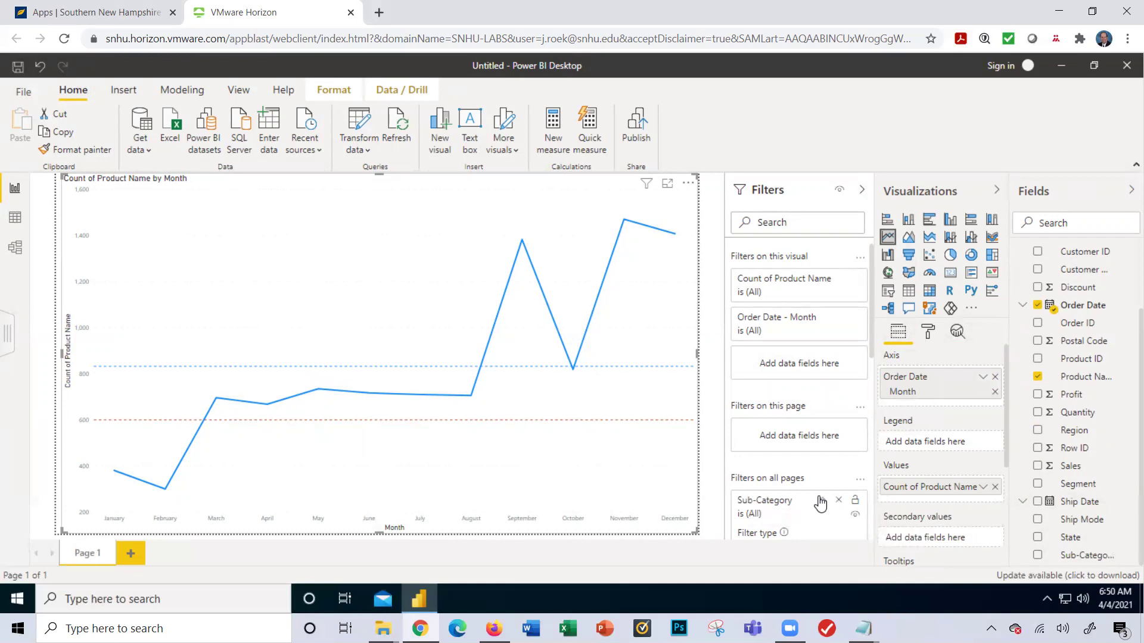
scroll(816, 458, "up", 4)
scroll(816, 459, "down", 4)
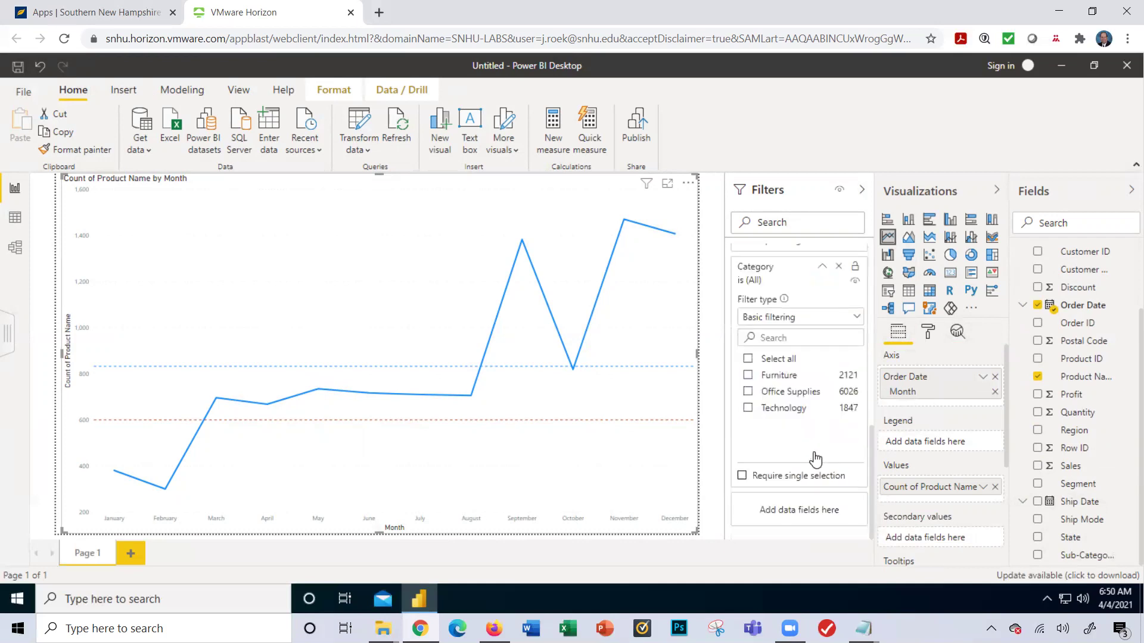
scroll(816, 458, "up", 4)
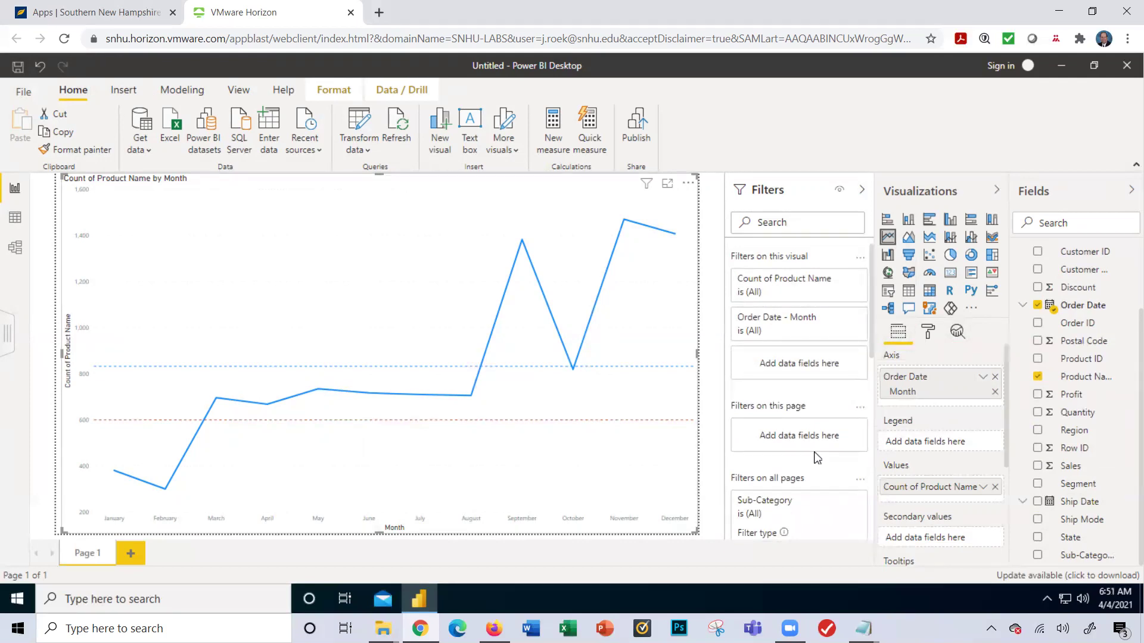
Step: Add Page 2 with a blank clustered column chart stretched across most of the canvas
left_click(130, 555)
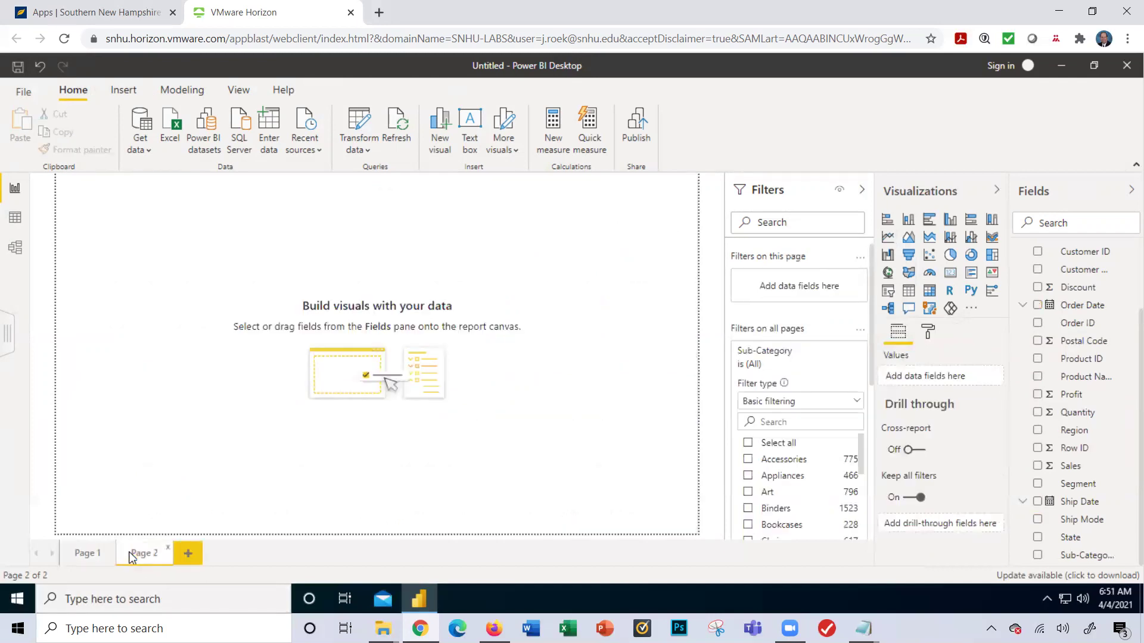
left_click(950, 221)
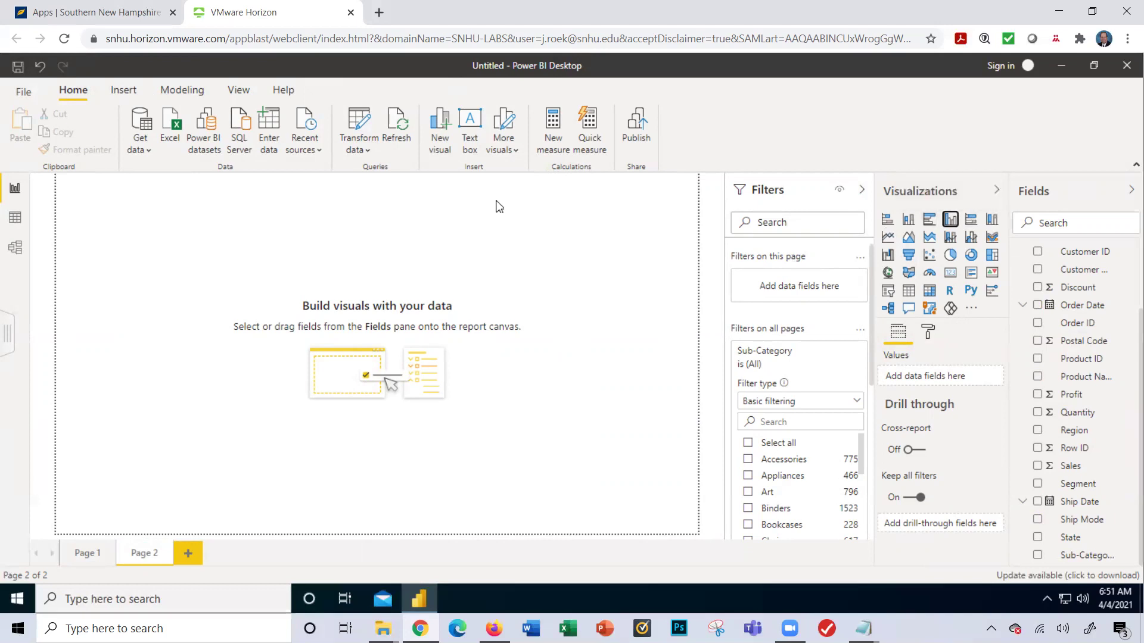
left_click(950, 221)
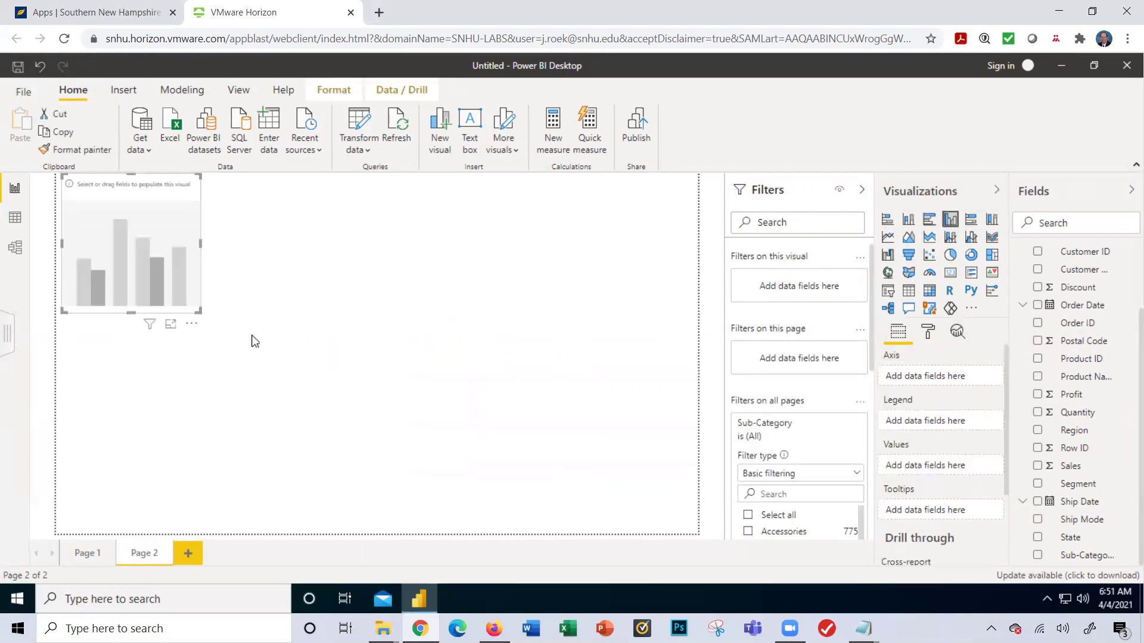
left_click_drag(197, 309, 710, 523)
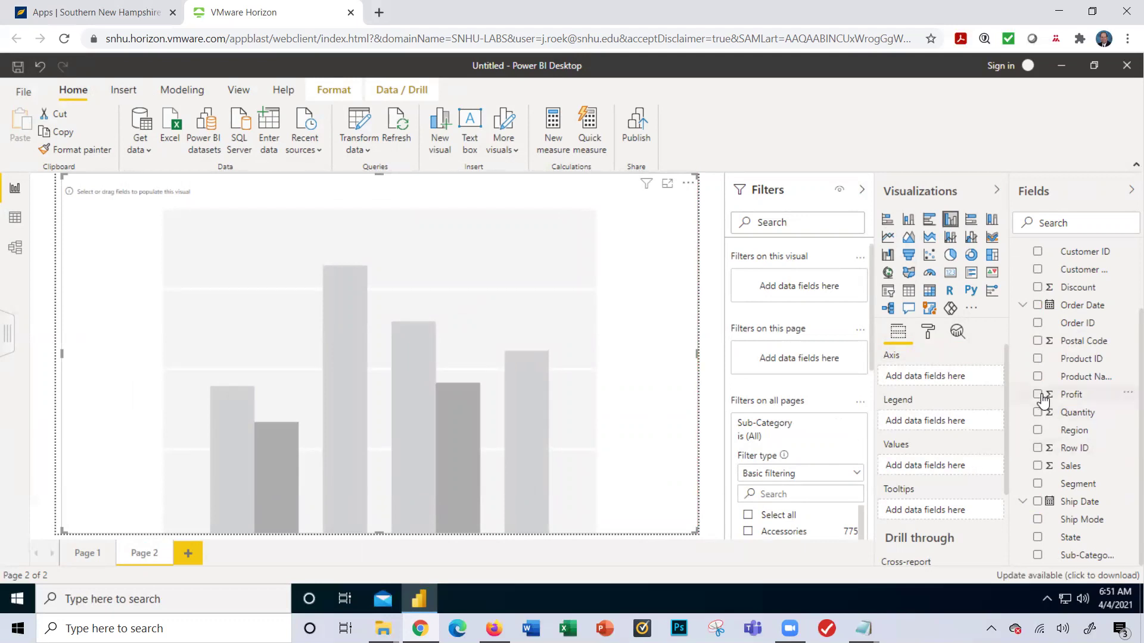
Step: Chart Count of Product Name by Order Date, keeping only Month in the date hierarchy
left_click_drag(1068, 307, 973, 384)
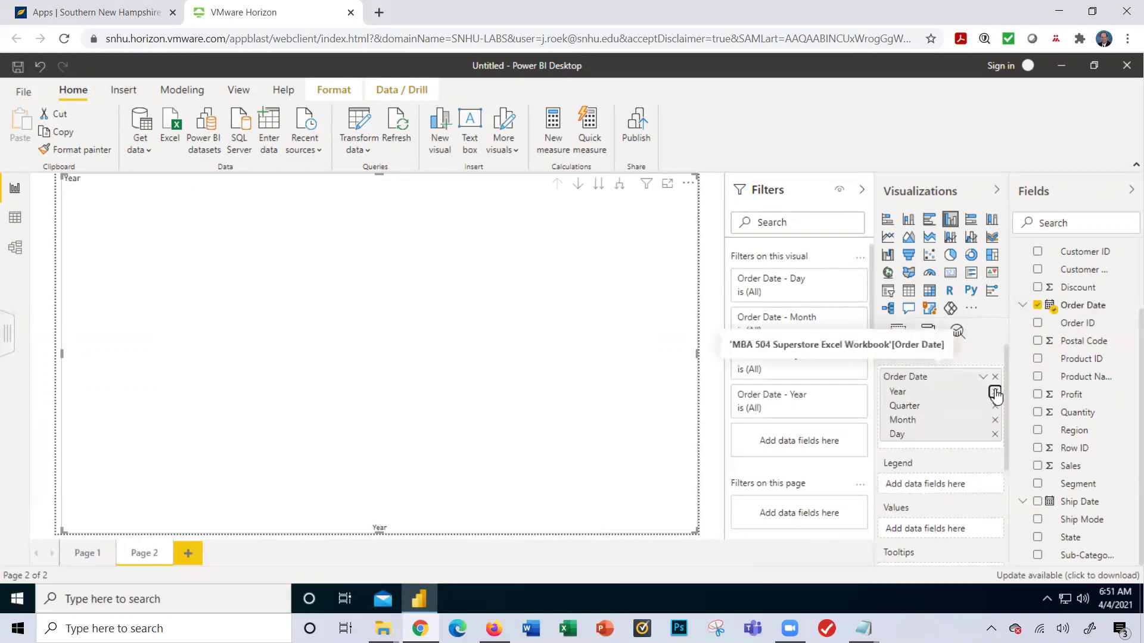
left_click(995, 392)
left_click(995, 391)
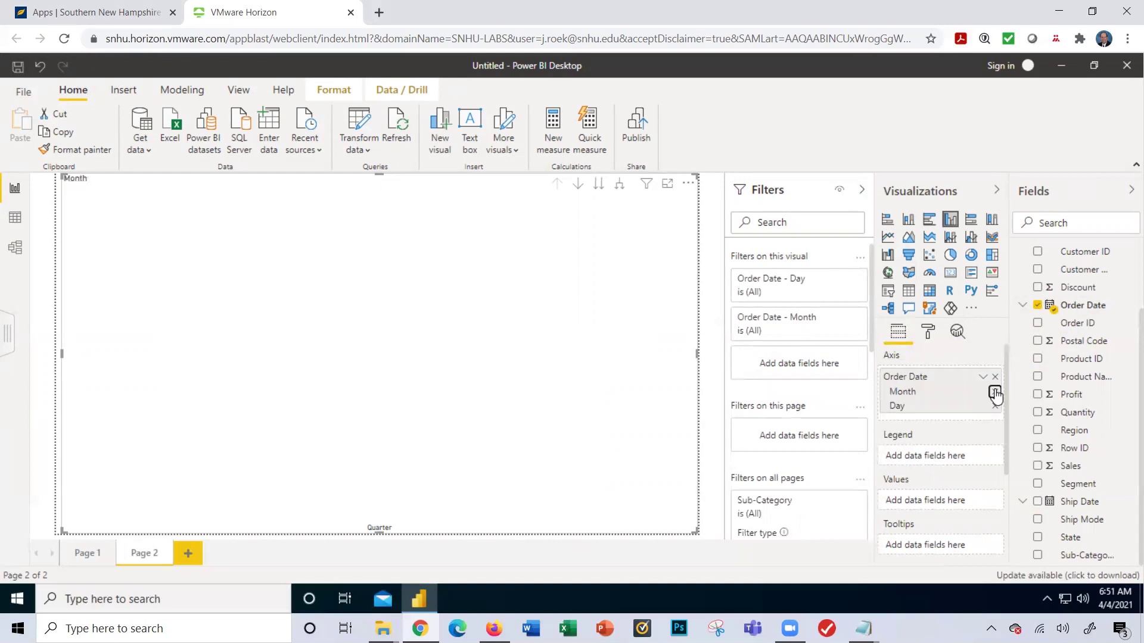
left_click(995, 392)
left_click(983, 376)
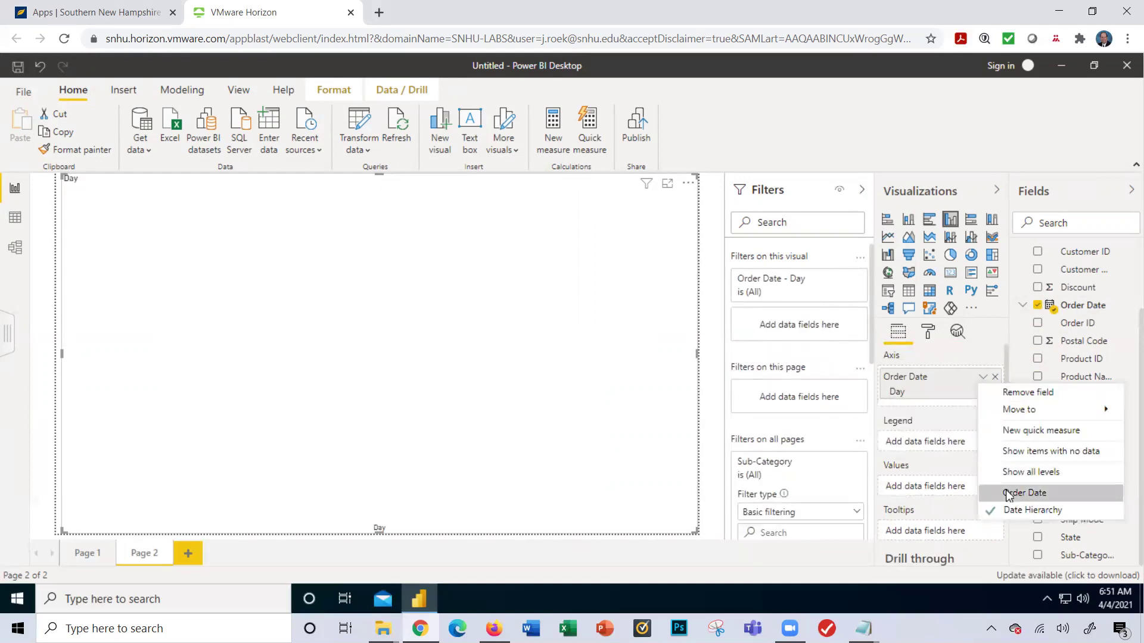
left_click(1008, 473)
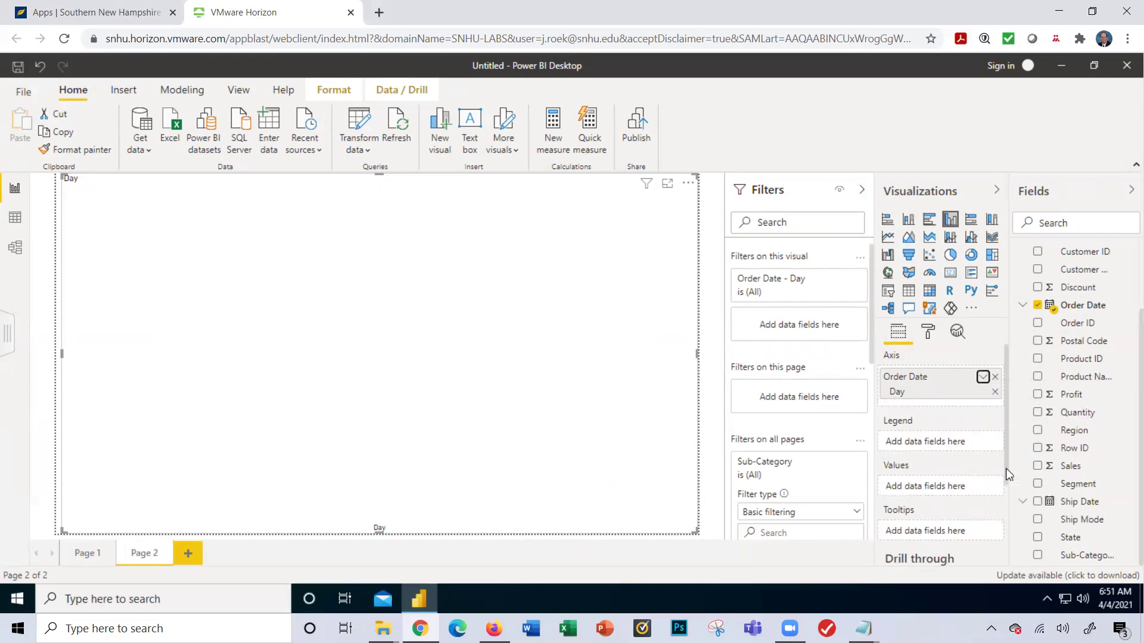
left_click(994, 392)
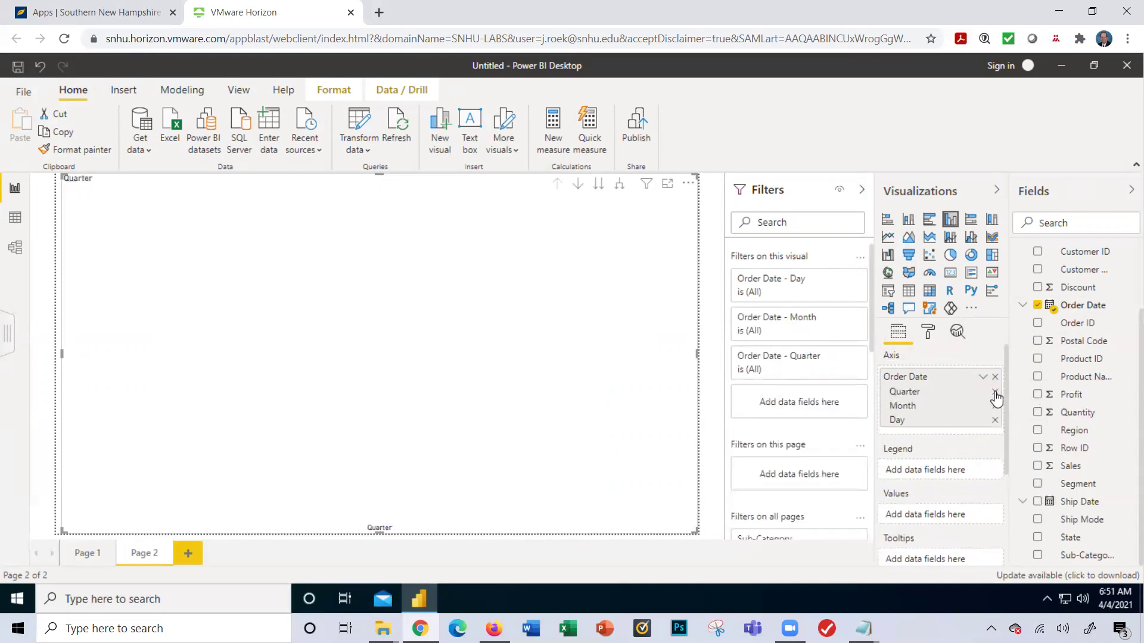
left_click(995, 393)
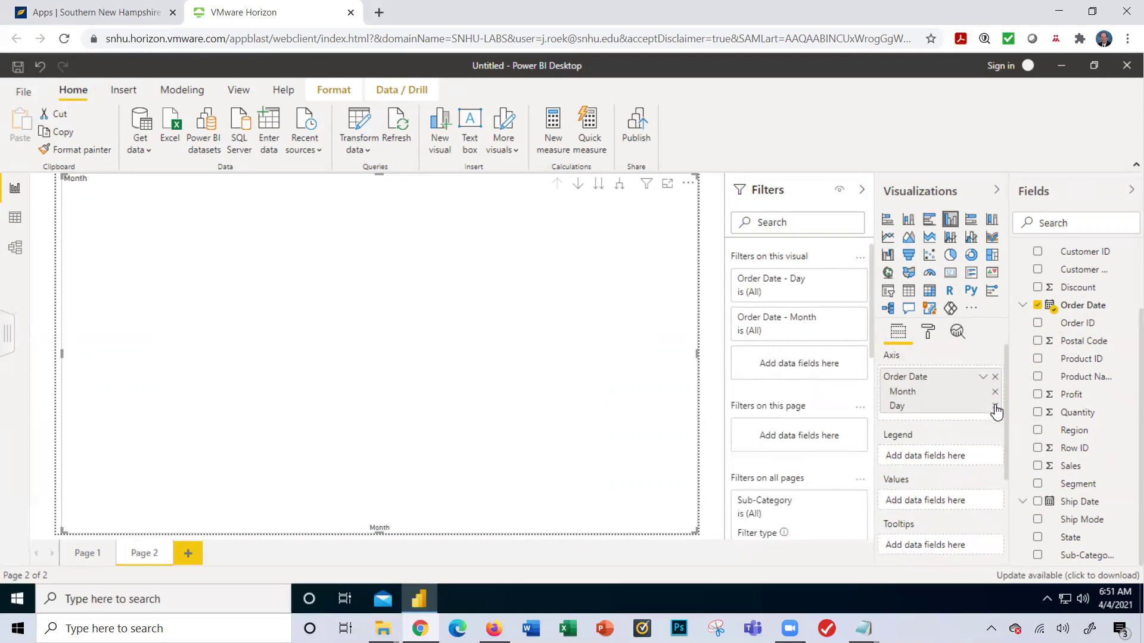
left_click(995, 407)
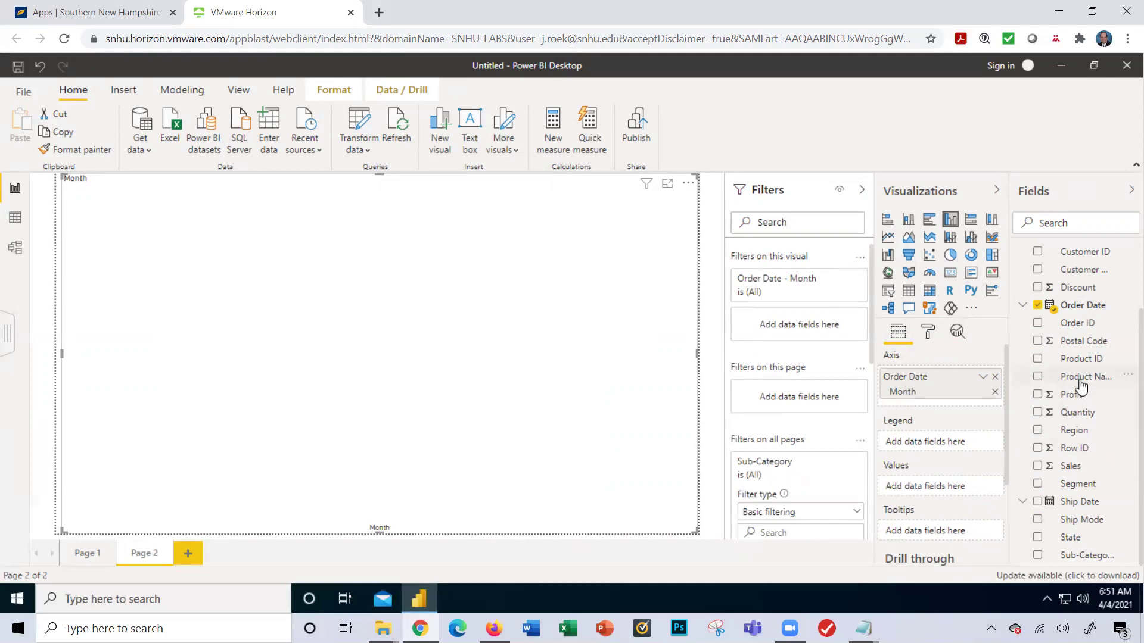
left_click_drag(1081, 386, 948, 491)
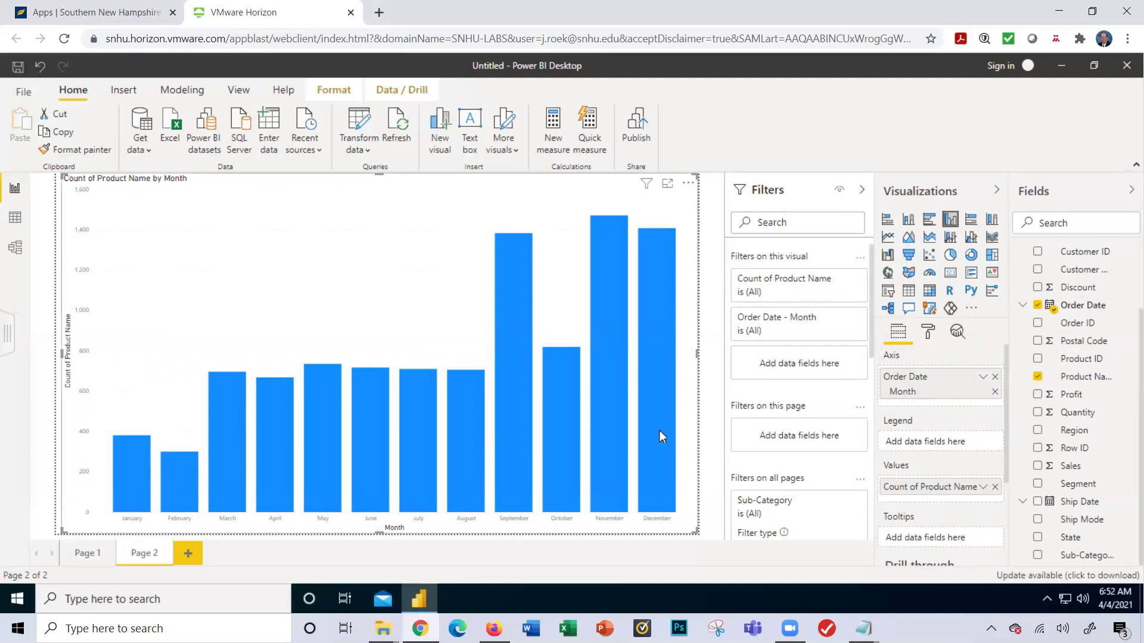
mouse_move(659, 431)
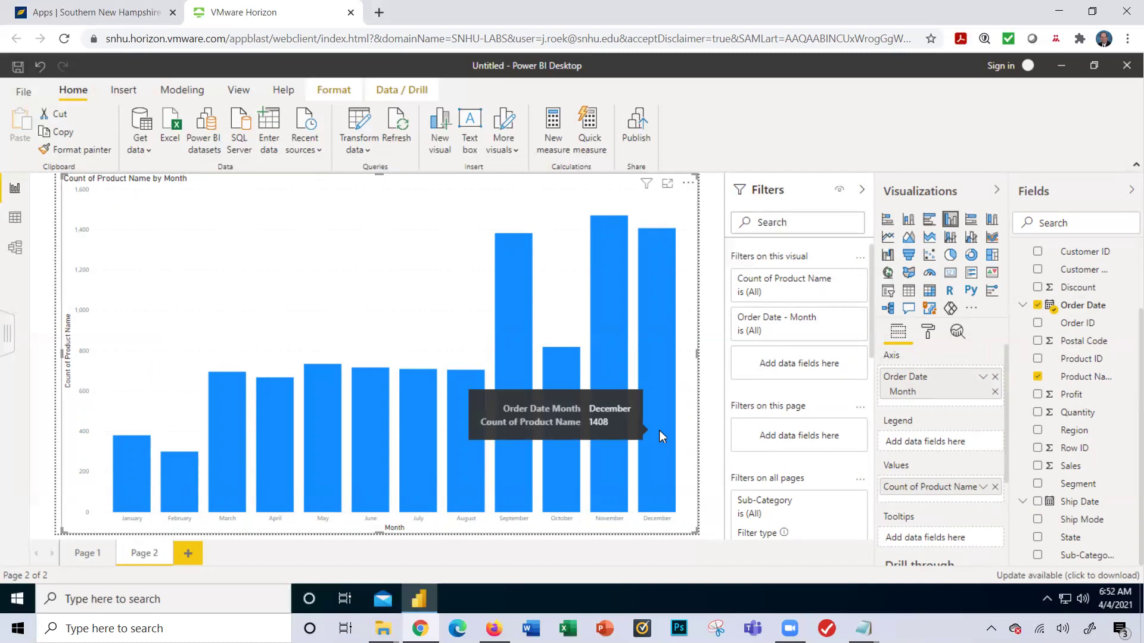
left_click(82, 553)
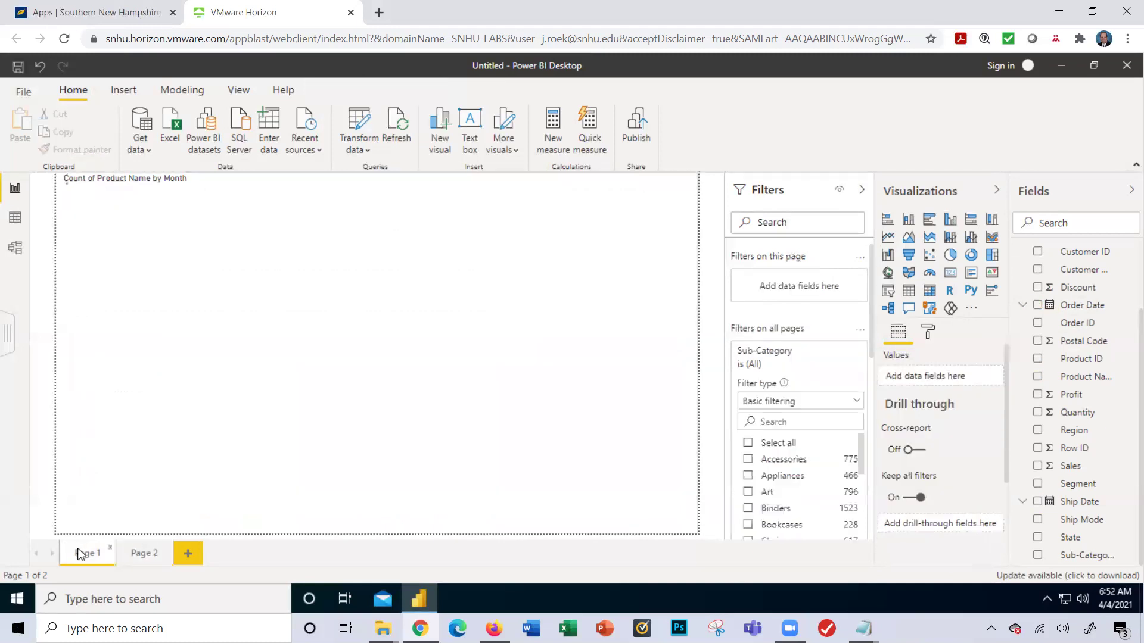
mouse_move(673, 250)
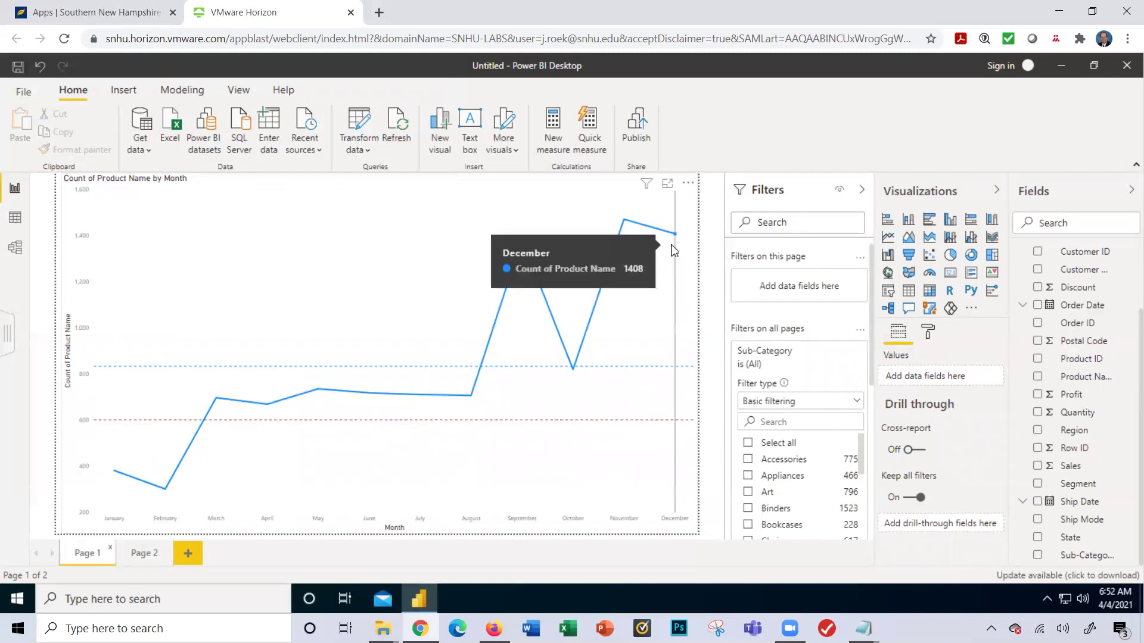
left_click(138, 554)
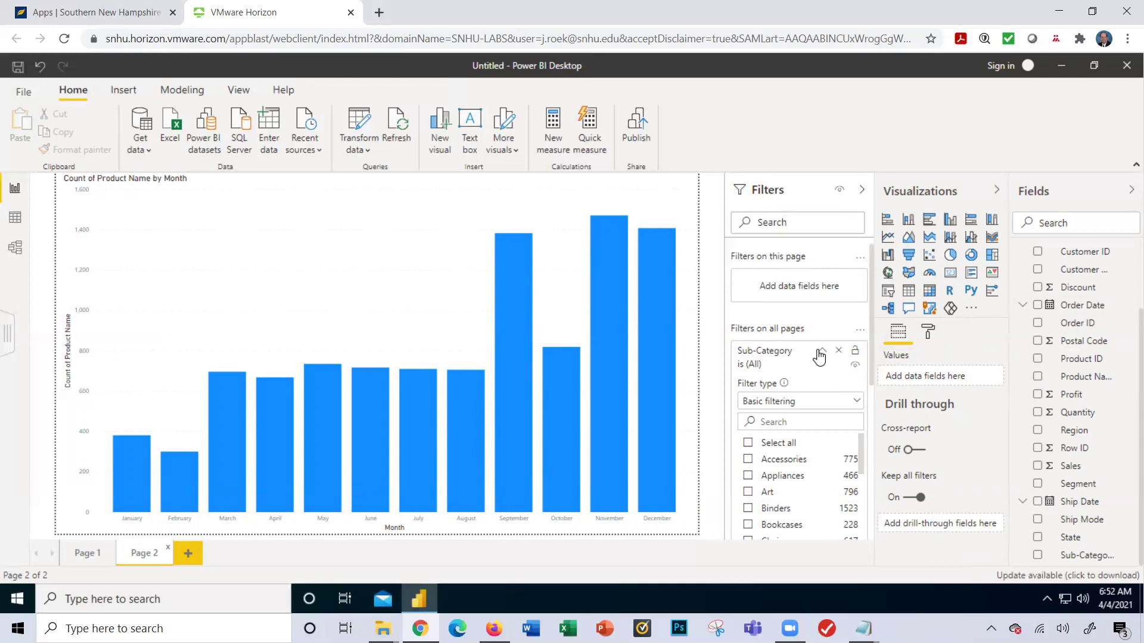
Step: Collapse the Sub-Category and Category filter cards and move Category above Sub-Category
left_click(820, 354)
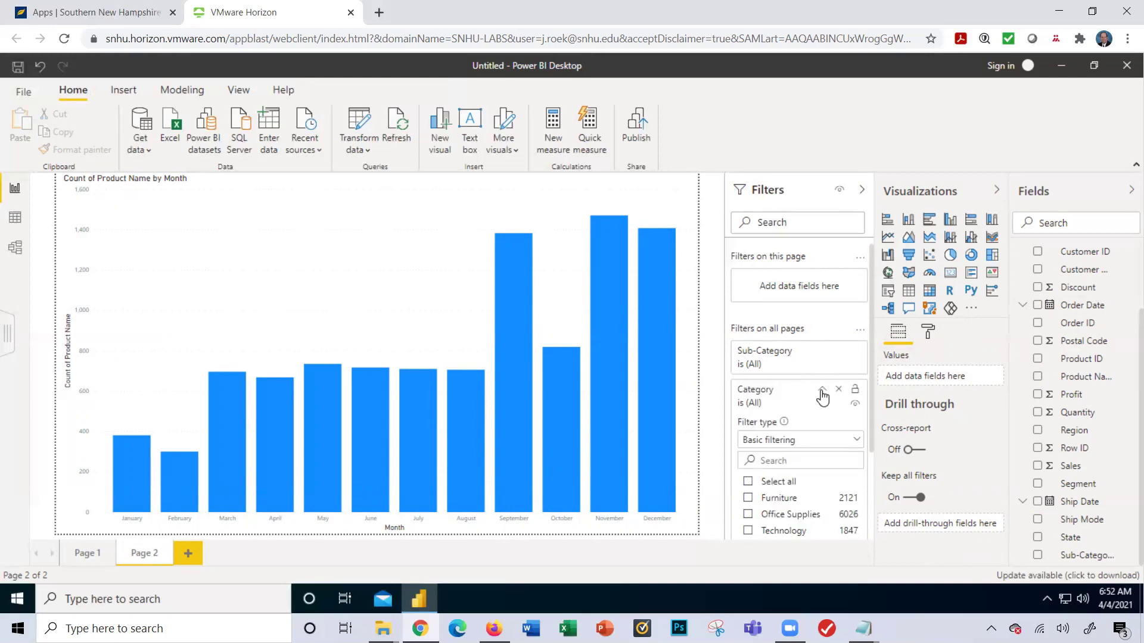
left_click(822, 390)
left_click_drag(792, 404, 788, 360)
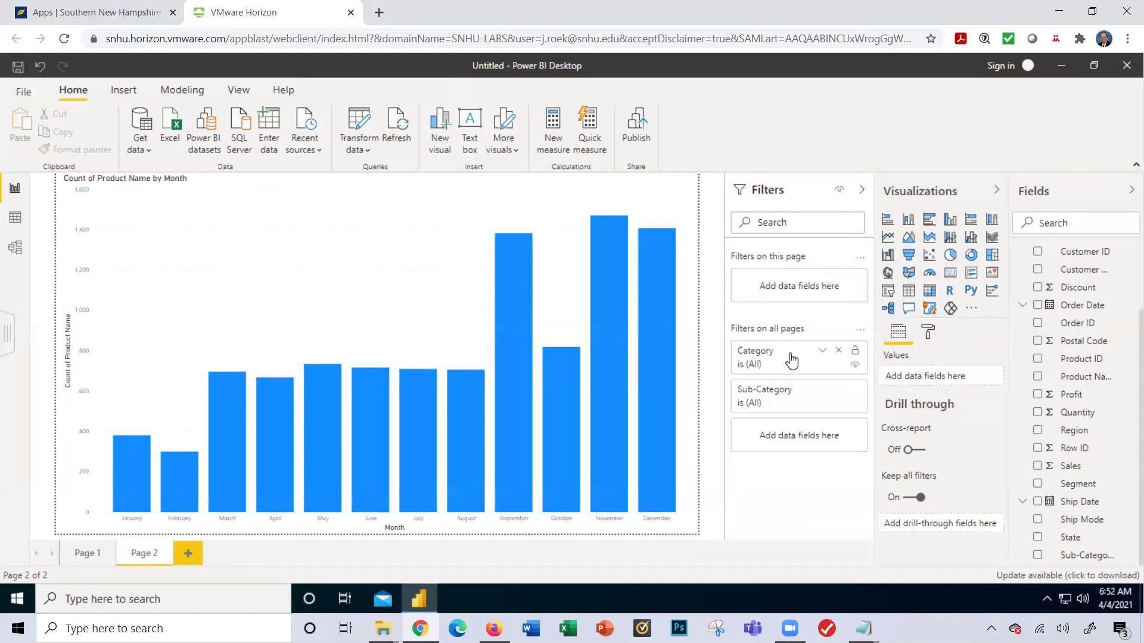
Step: Set the all-pages Category filter to Furniture
left_click(822, 355)
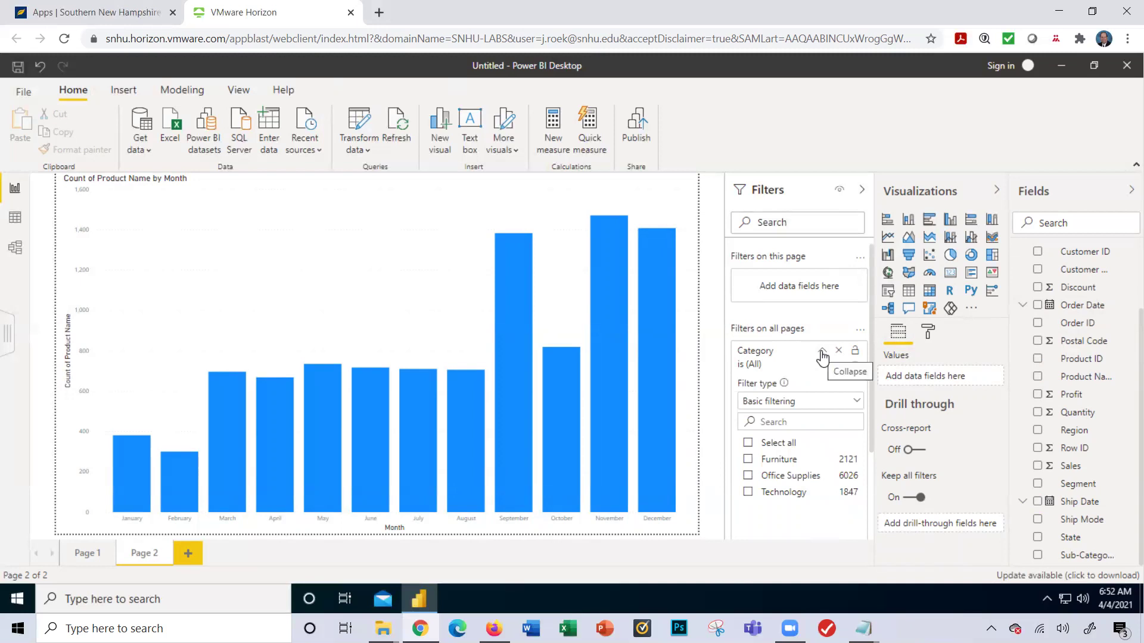
left_click(748, 460)
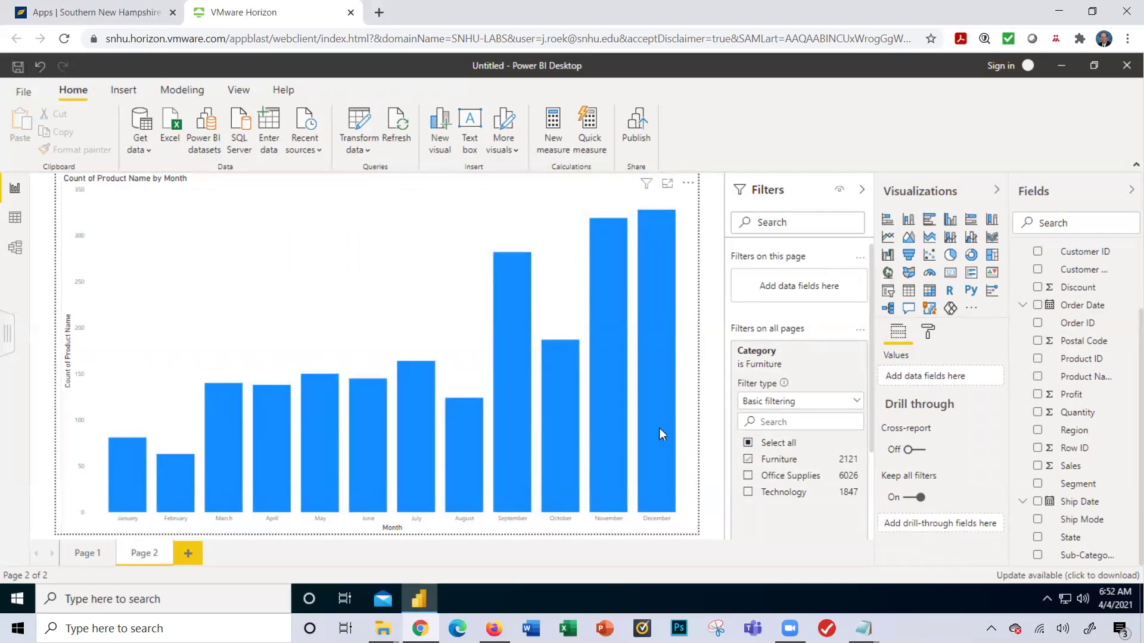
mouse_move(659, 429)
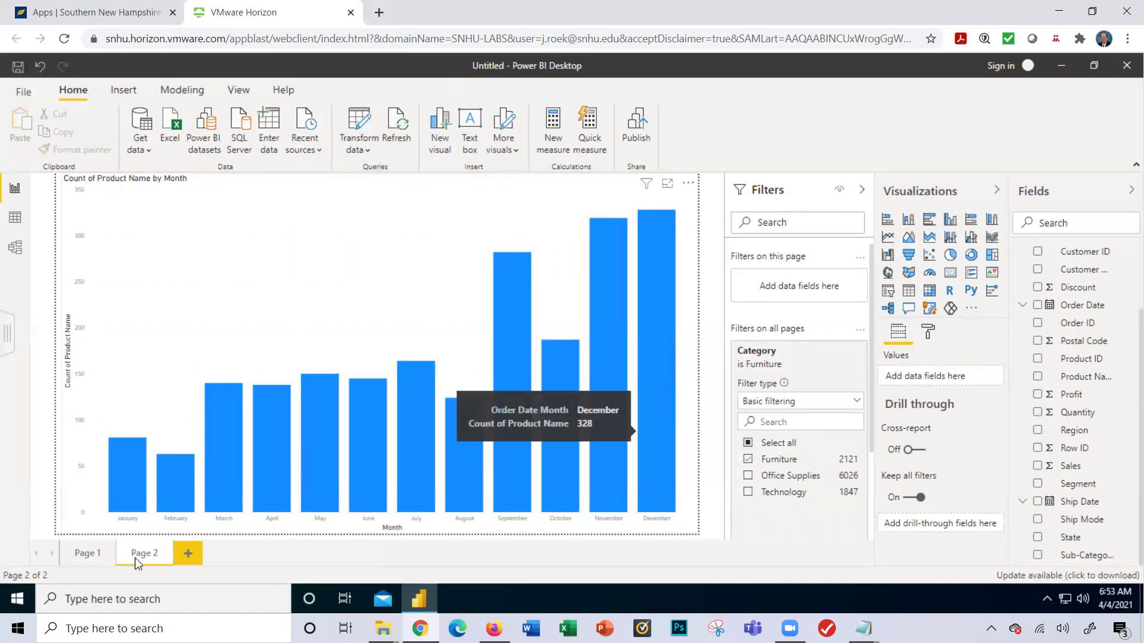
Step: On Page 1, set the all-pages Sub-Category filter to Chairs
left_click(95, 561)
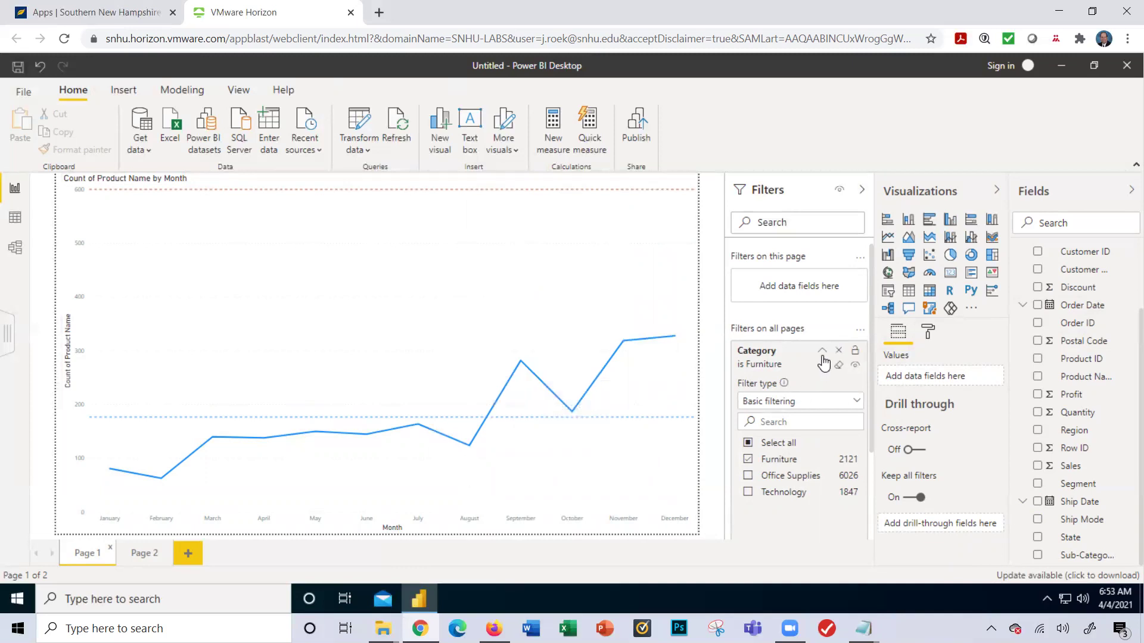
left_click(822, 351)
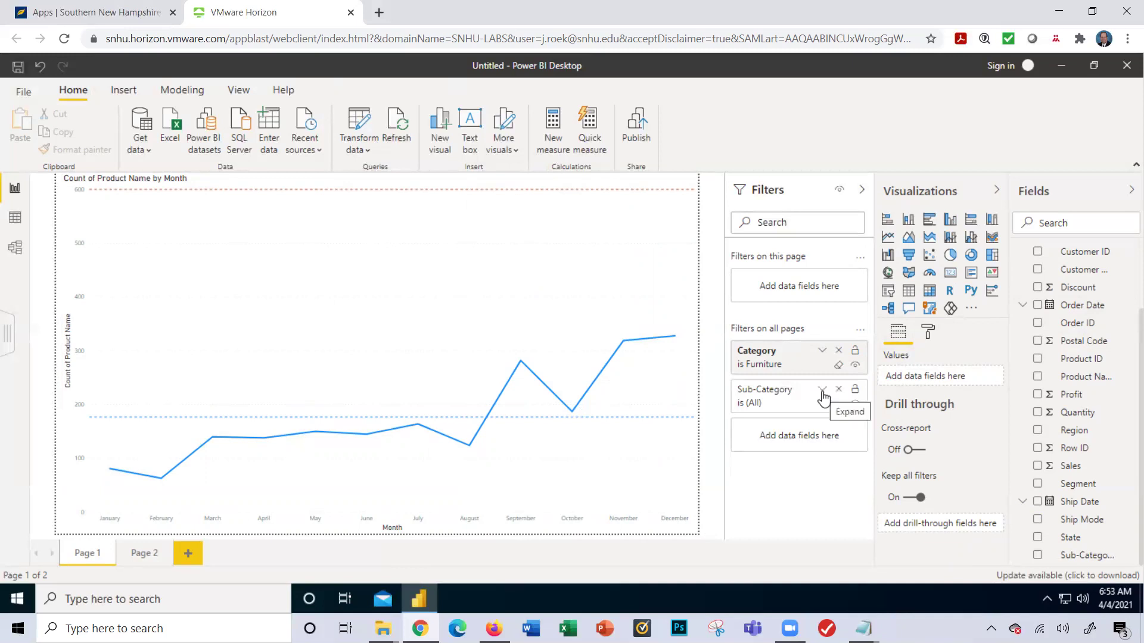
left_click(822, 392)
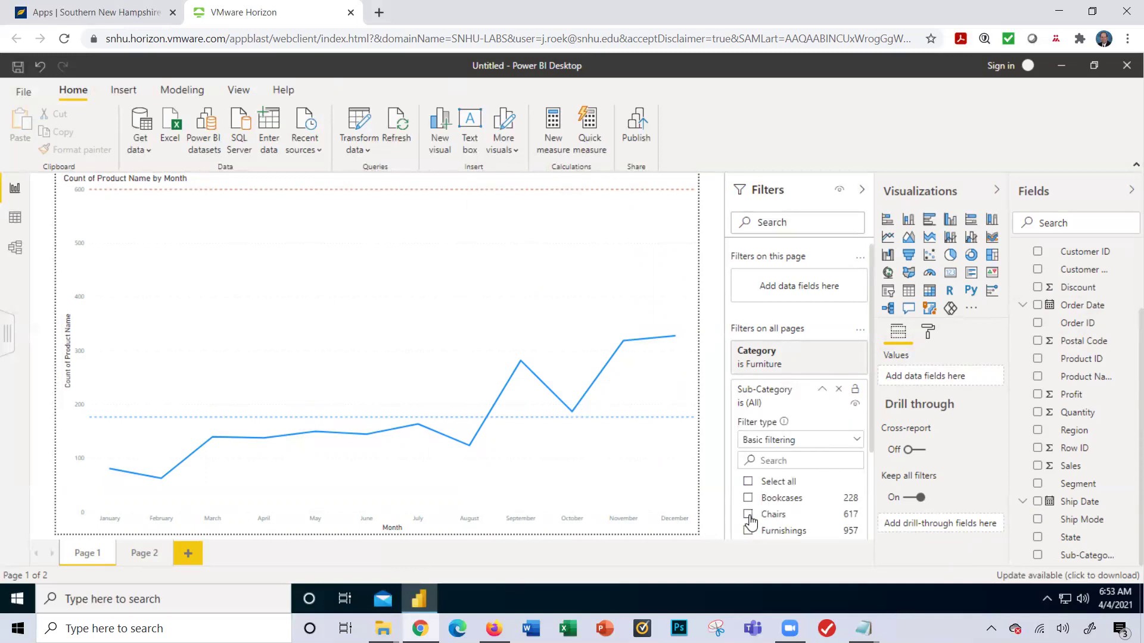
left_click(748, 514)
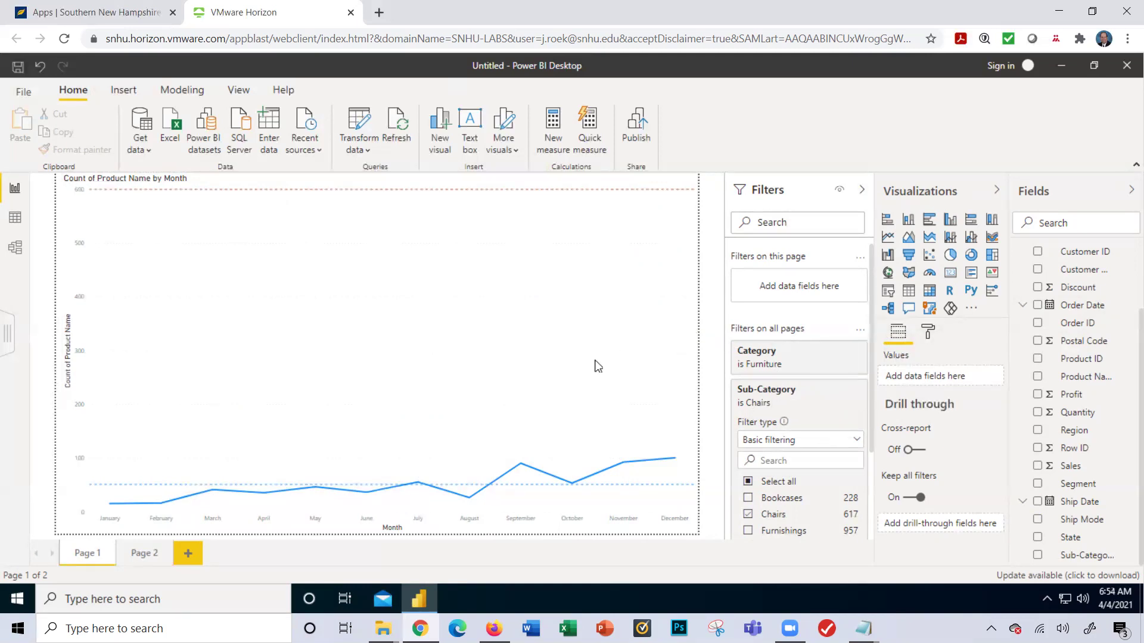
Step: On Page 2, tick Select all in both the Sub-Category and Category filters
left_click(145, 553)
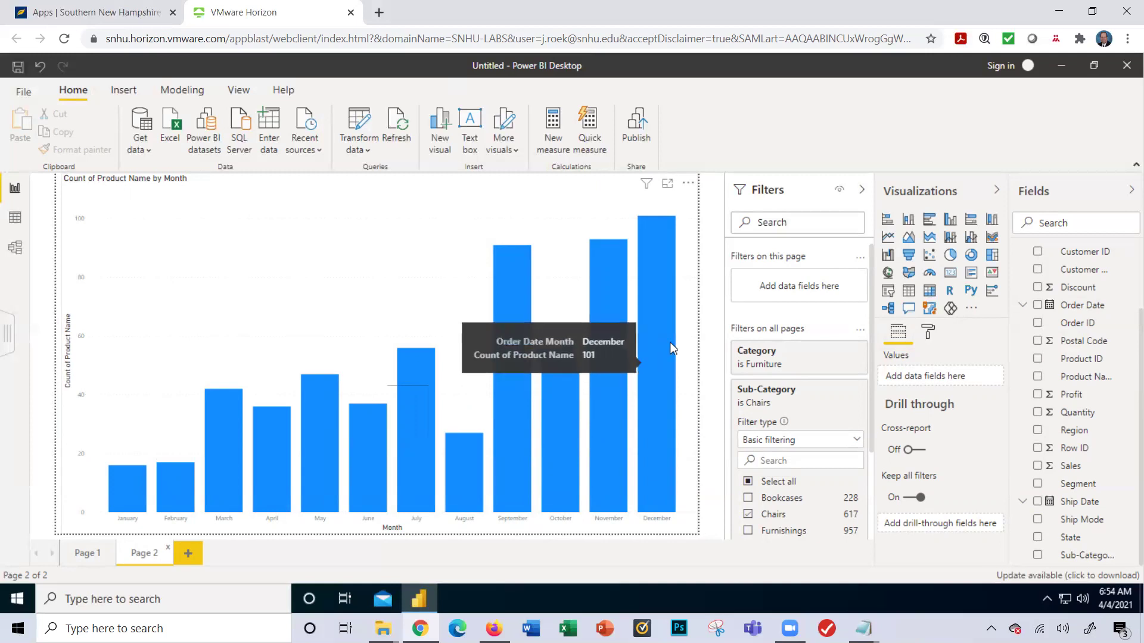
left_click(748, 482)
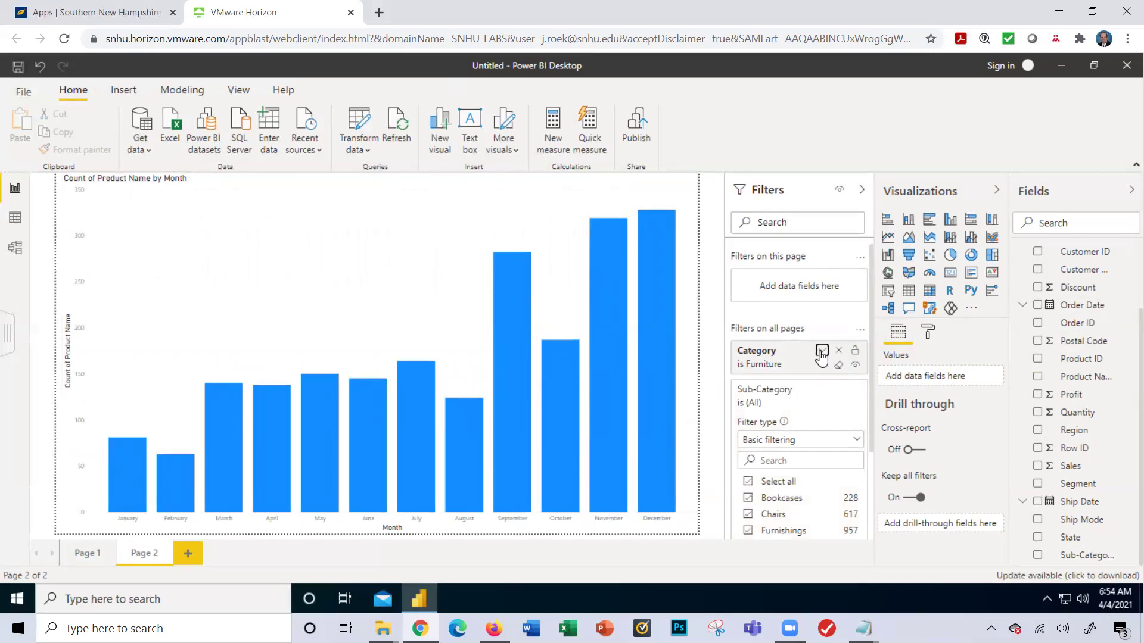
left_click(822, 352)
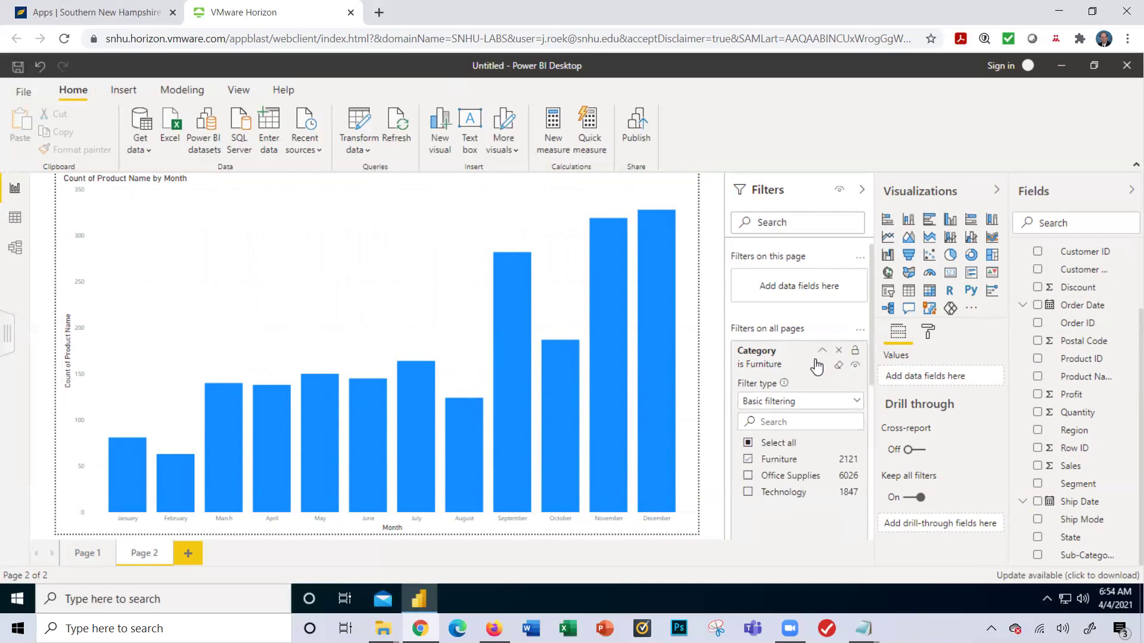
left_click(748, 444)
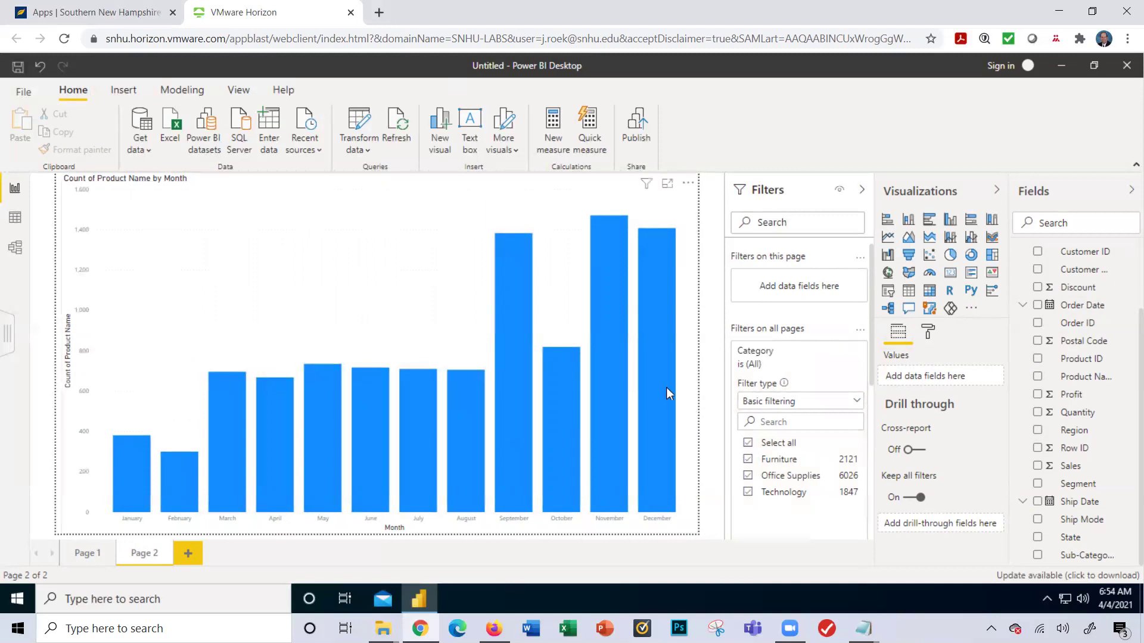
mouse_move(664, 388)
mouse_move(87, 287)
Step: Add Page 3 with a clustered column chart enlarged to fill the page
left_click(188, 553)
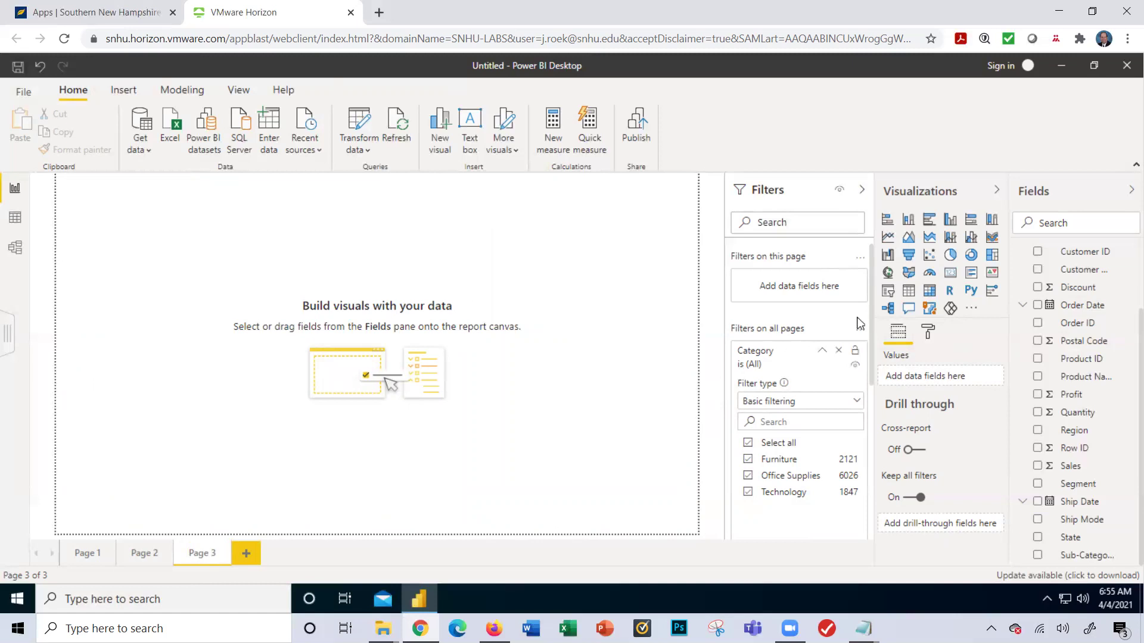
left_click(948, 223)
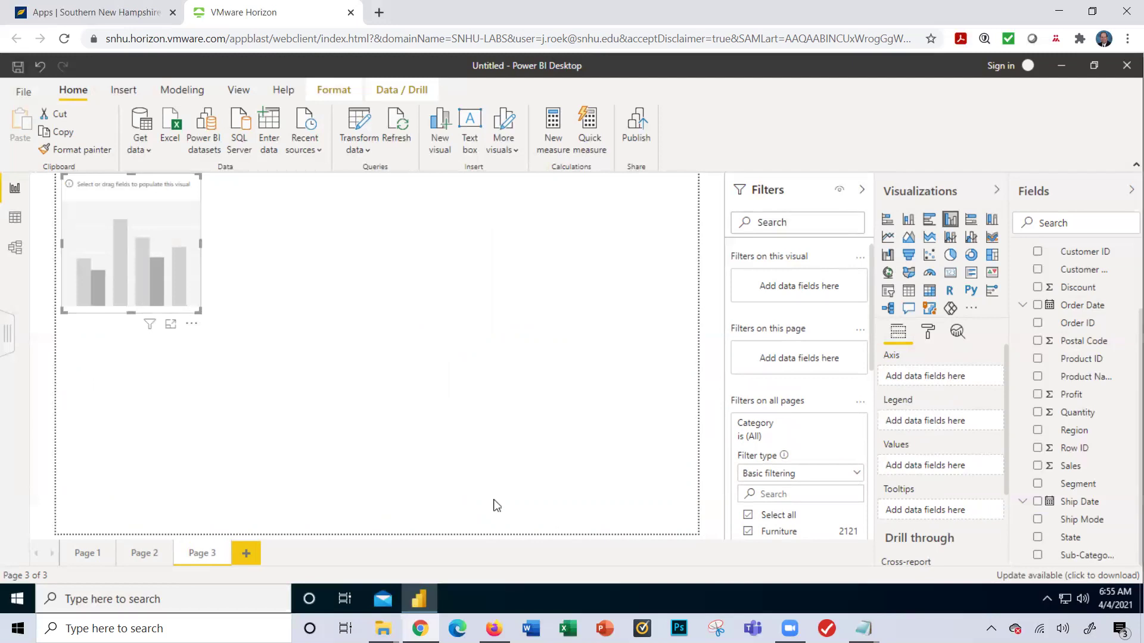
left_click_drag(496, 505, 703, 539)
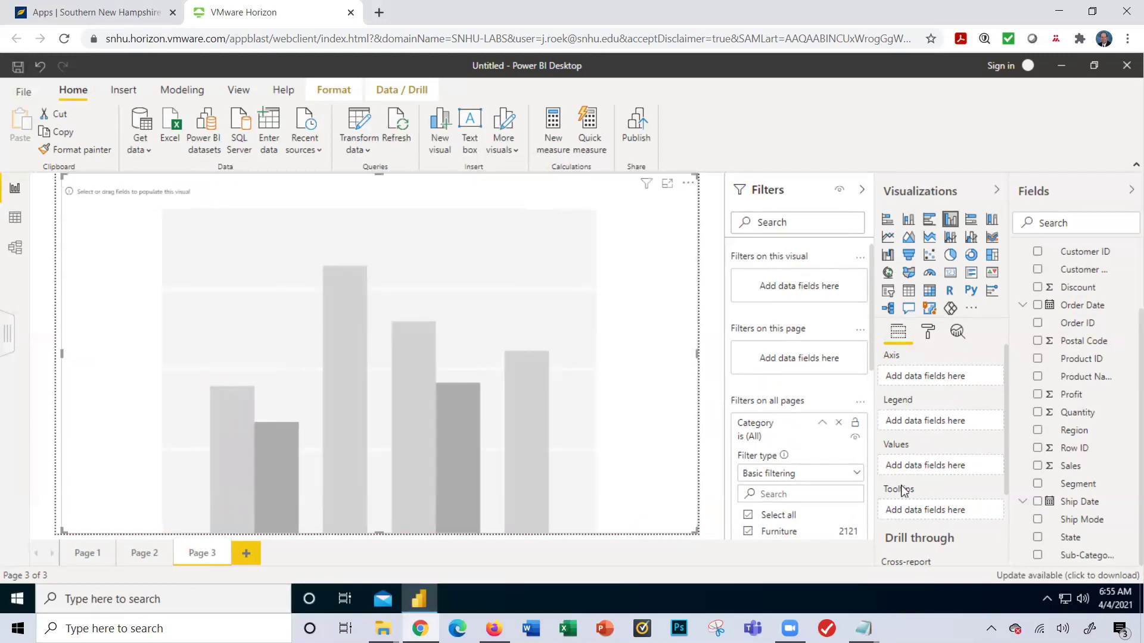
Step: Put State on the axis and Count of Product Name in Values
left_click(1068, 538)
left_click_drag(1010, 470, 948, 385)
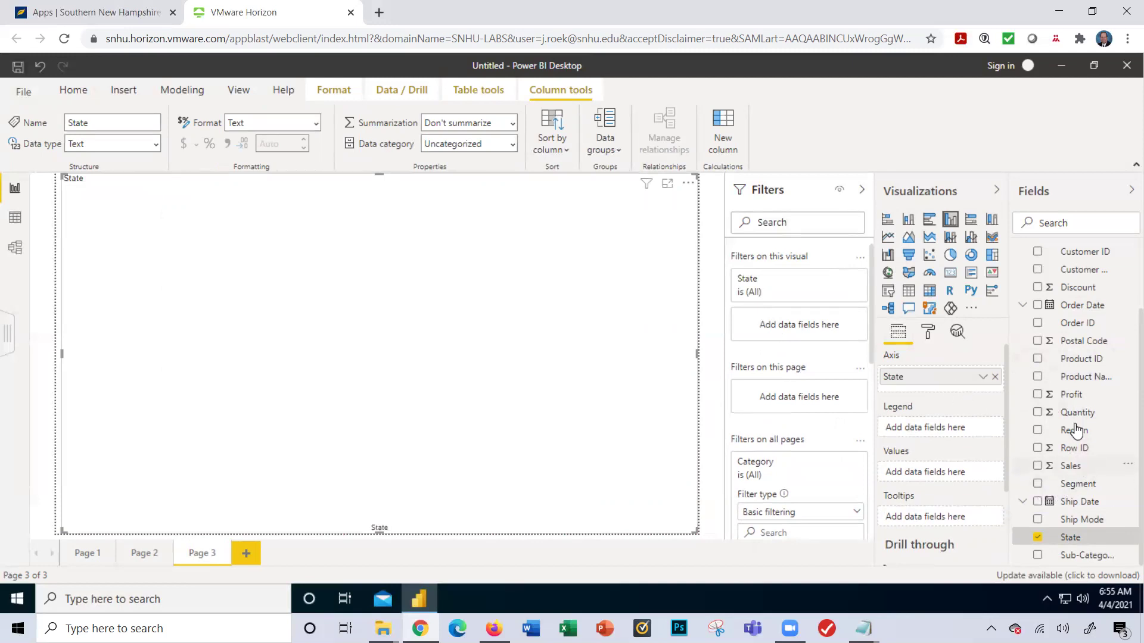
left_click_drag(1070, 383, 855, 455)
left_click_drag(1077, 381, 926, 472)
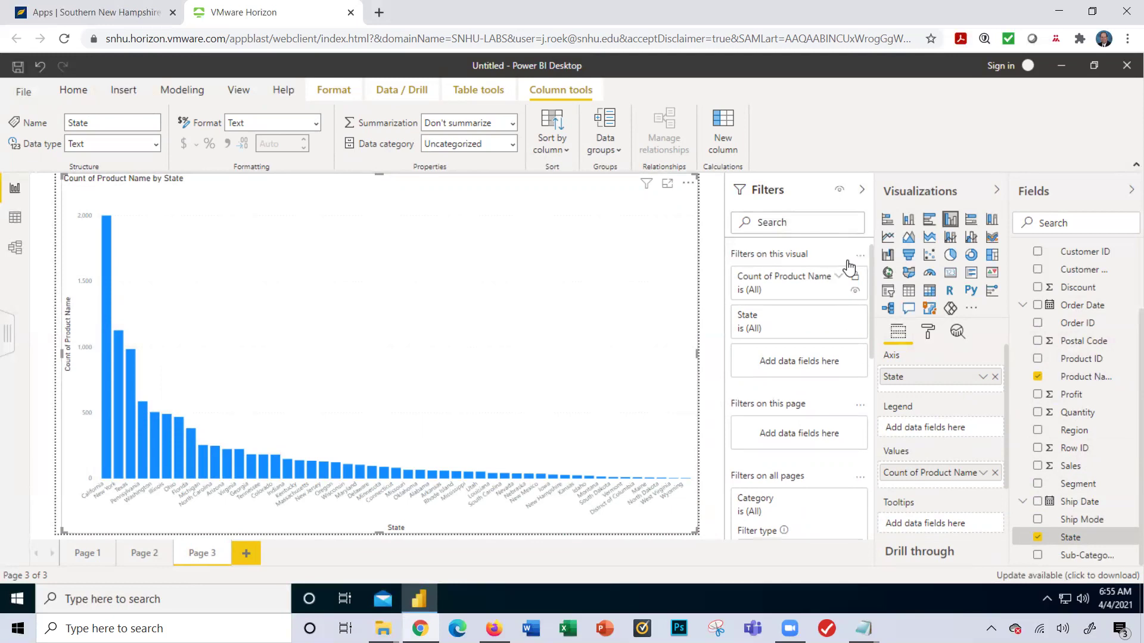
Step: Add Region as an all-pages filter and expand its value list
left_click(840, 321)
left_click(851, 259)
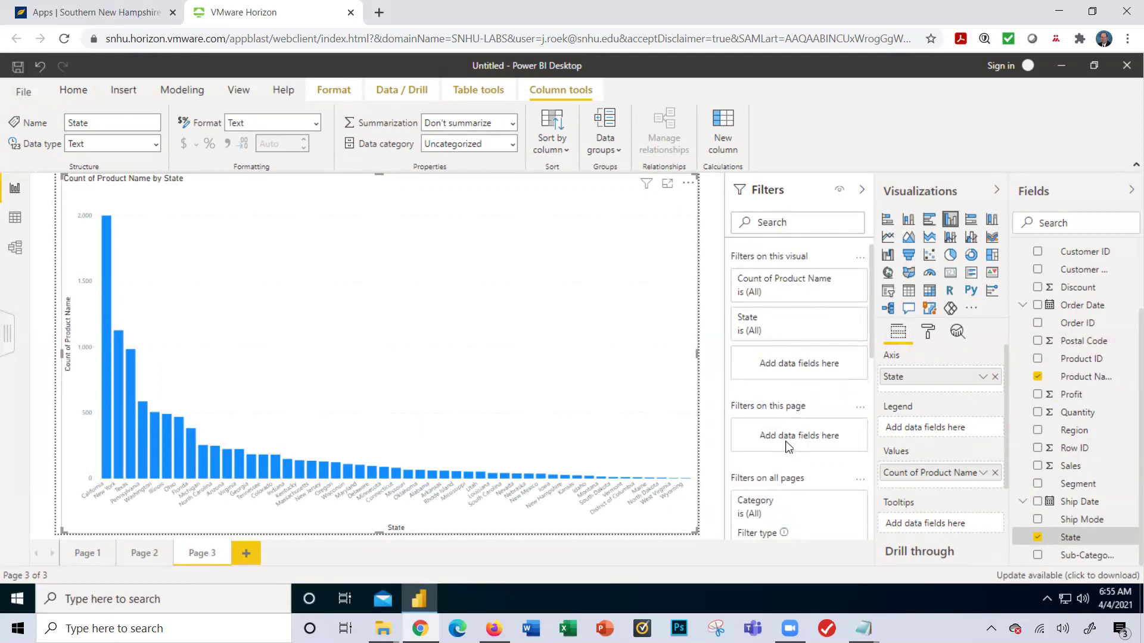
left_click_drag(1044, 438, 811, 505)
scroll(869, 324, "down", 3)
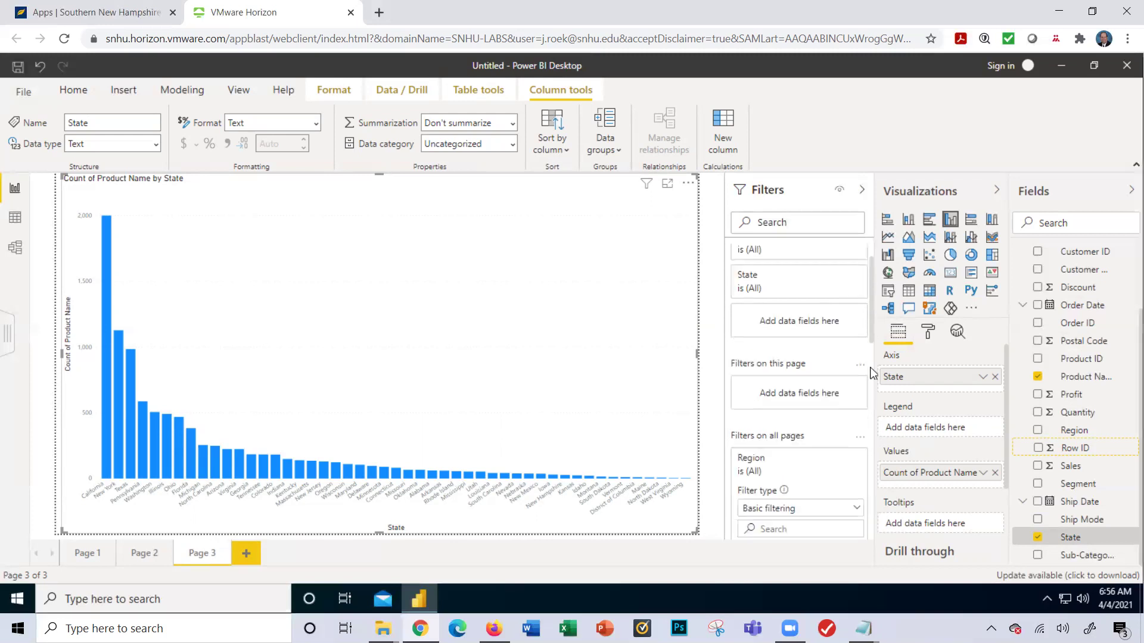
left_click(864, 325)
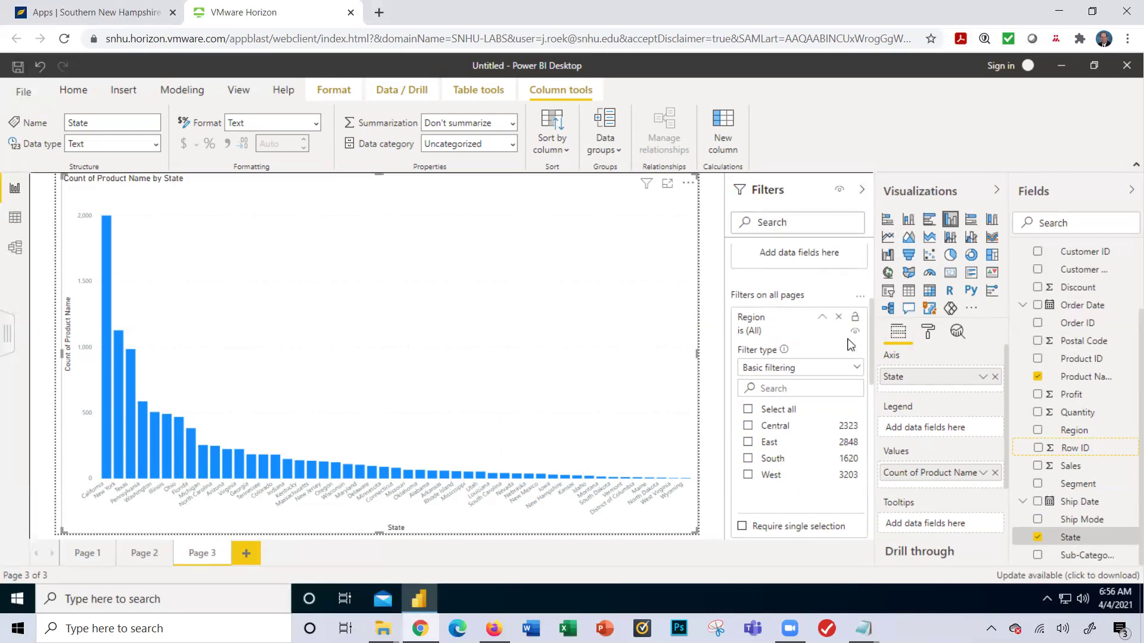
Step: Collapse the Region, Category and Sub-Category filter cards
scroll(849, 348, "up", 5)
scroll(843, 358, "down", 8)
scroll(843, 356, "up", 10)
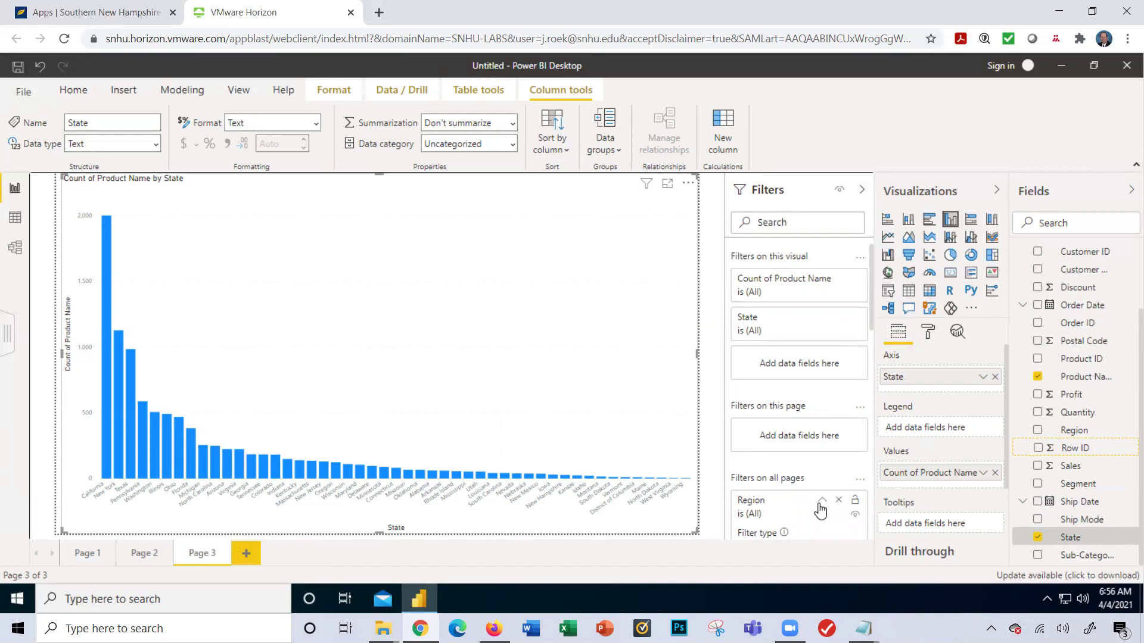
left_click(822, 501)
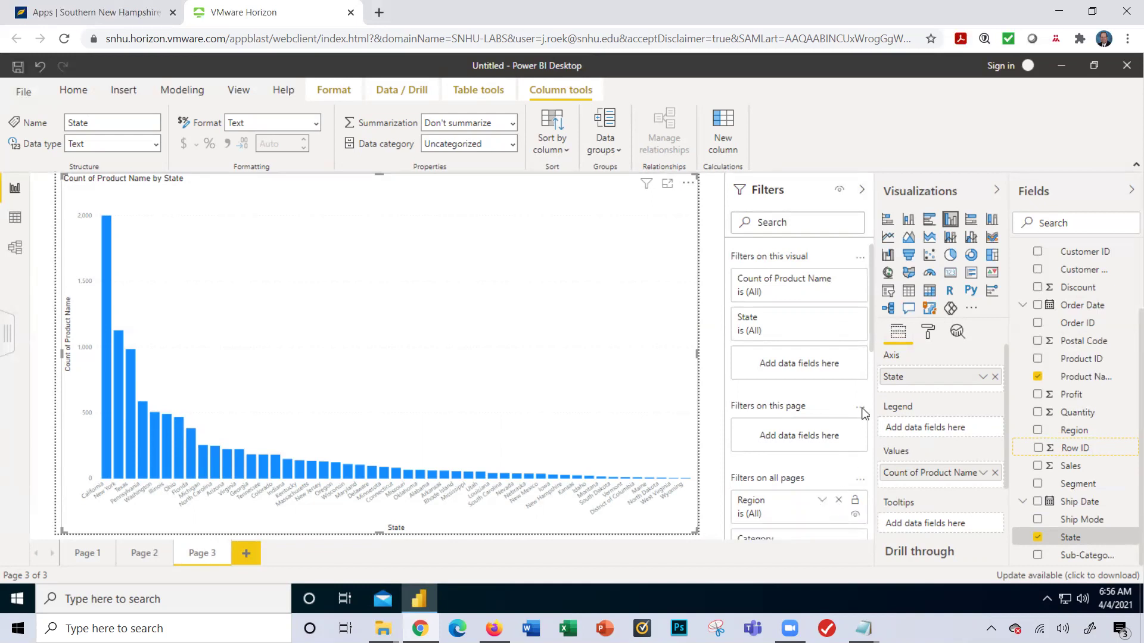
scroll(869, 360, "down", 2)
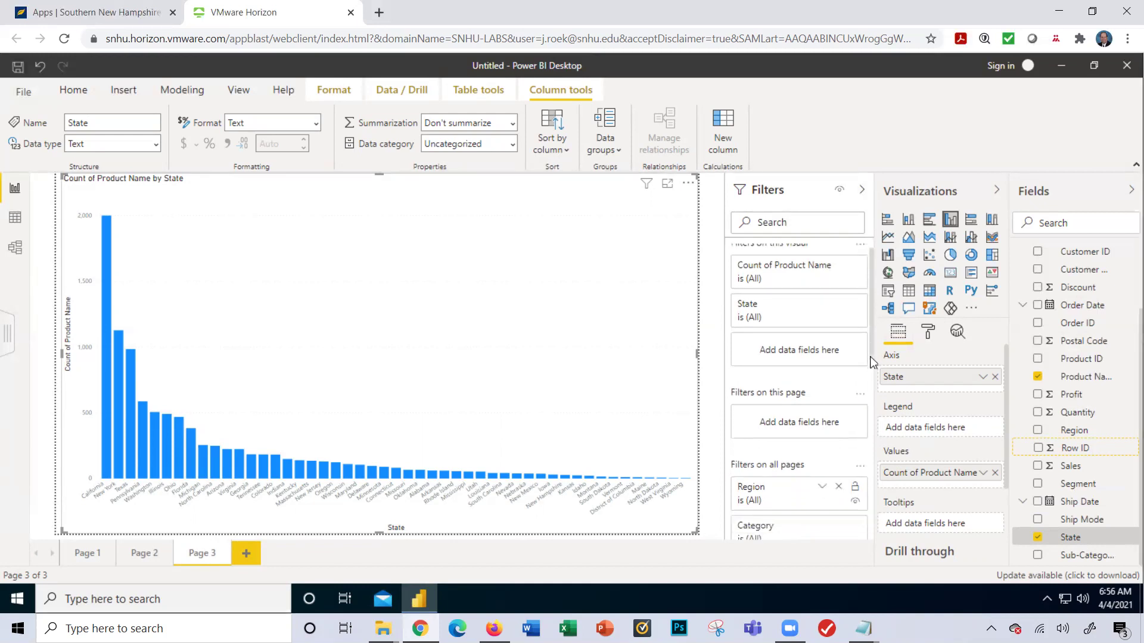
scroll(869, 381, "down", 3)
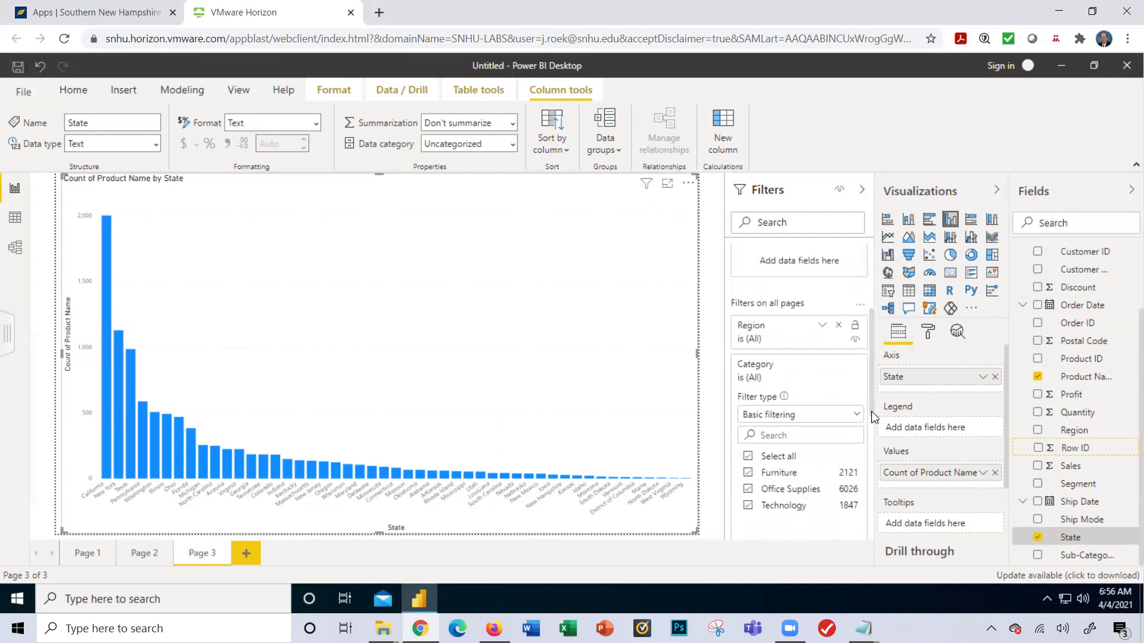
left_click(822, 364)
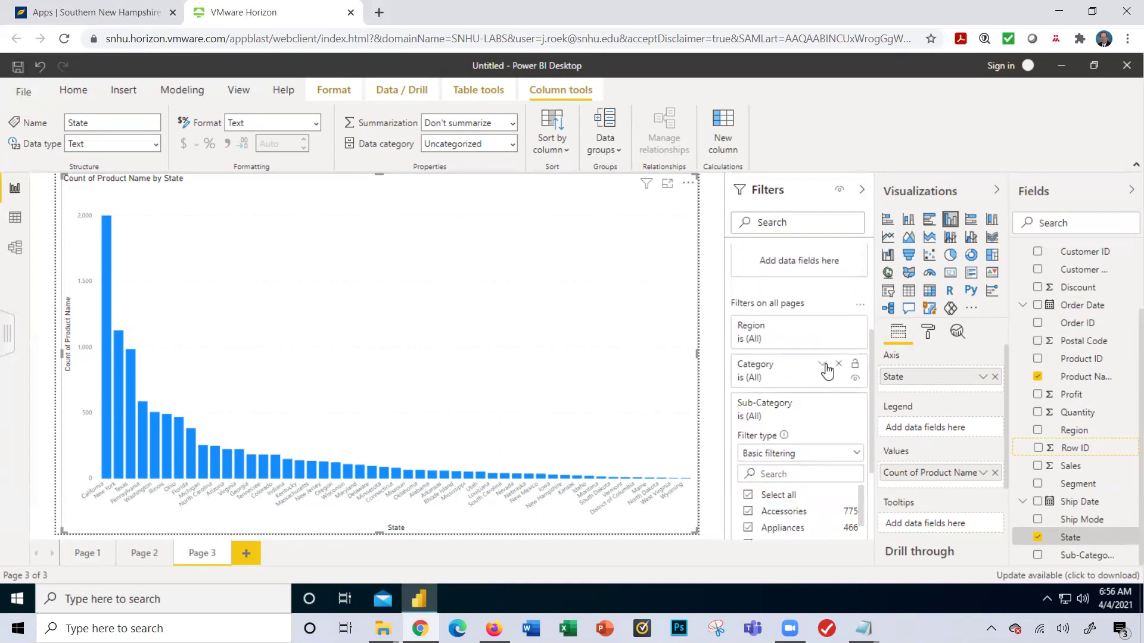
left_click(822, 404)
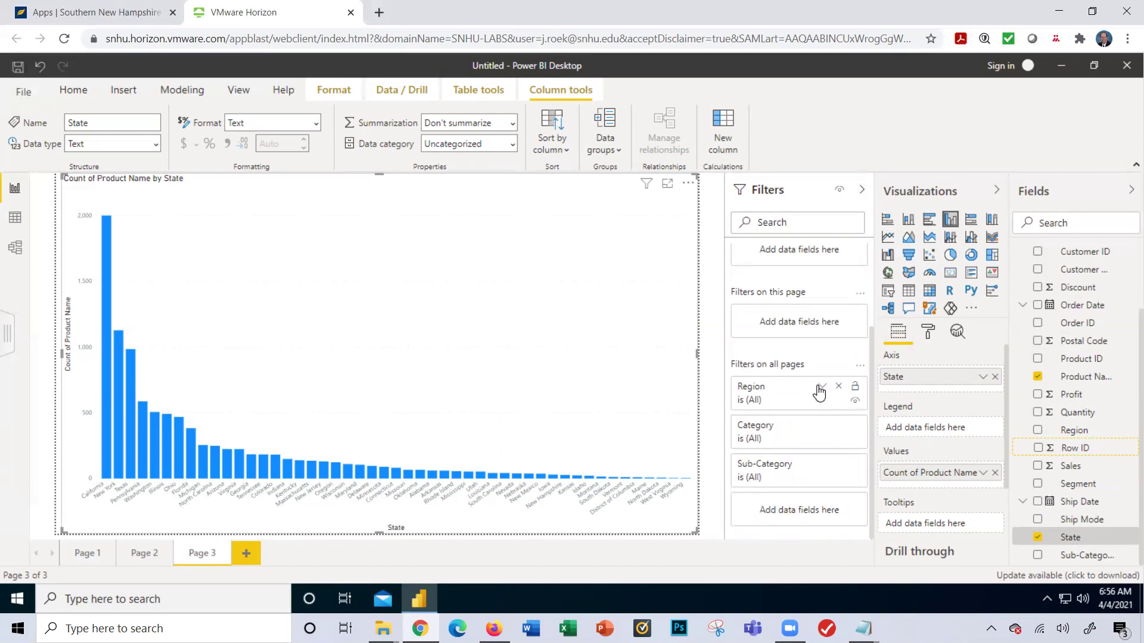
Step: Set the all-pages Region filter to Central
left_click(821, 389)
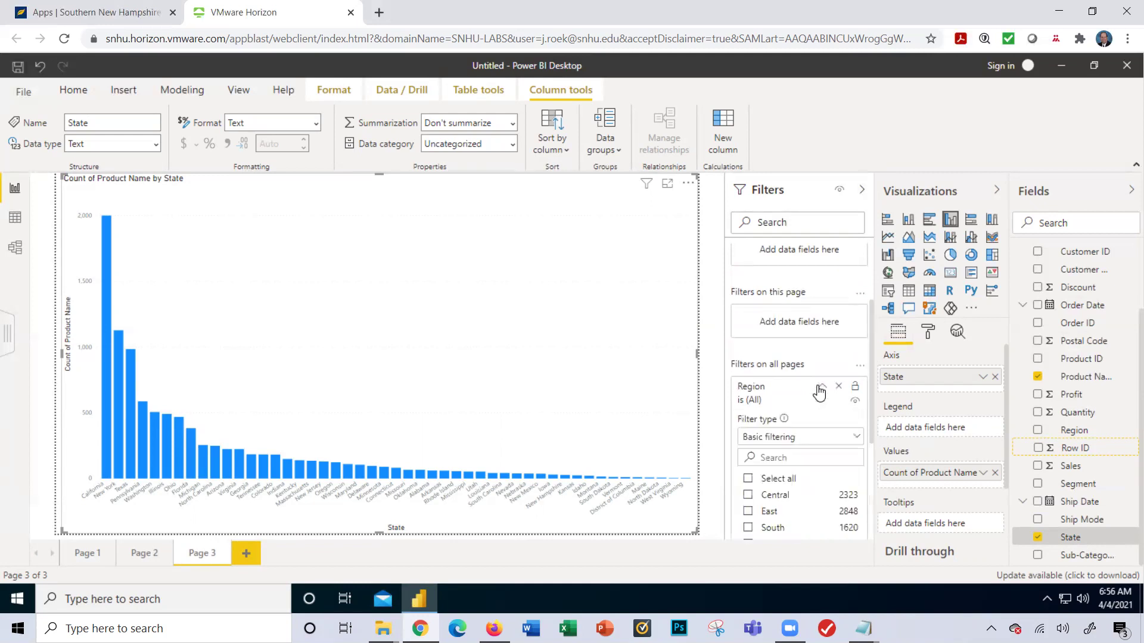
left_click(747, 495)
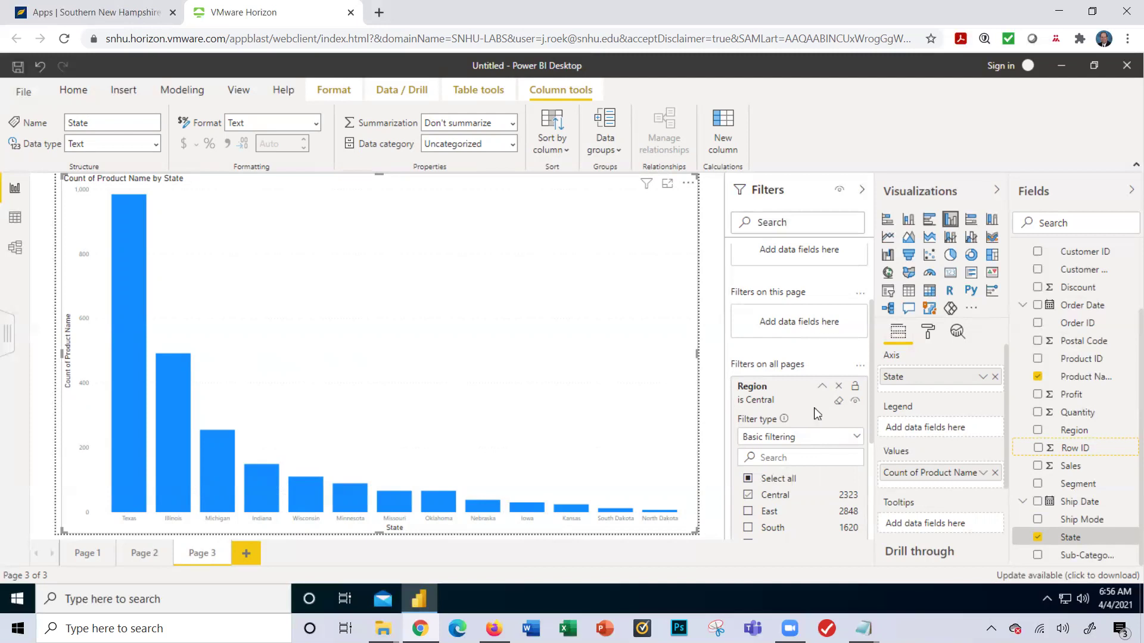
left_click(821, 387)
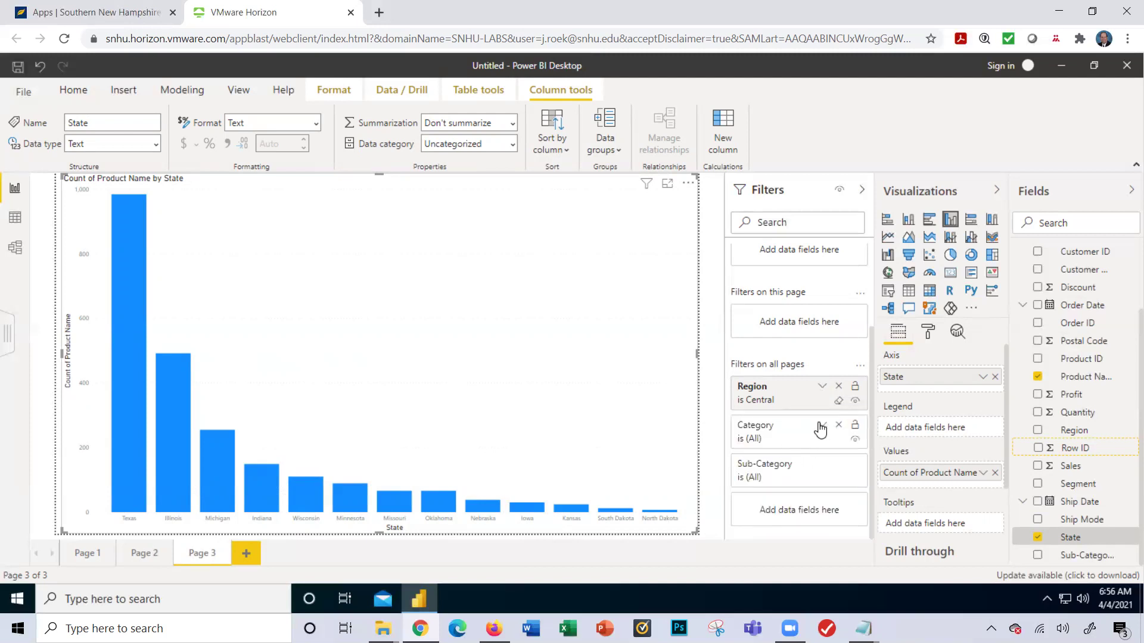
Step: Change the Category filter from all categories to Furniture only
left_click(821, 426)
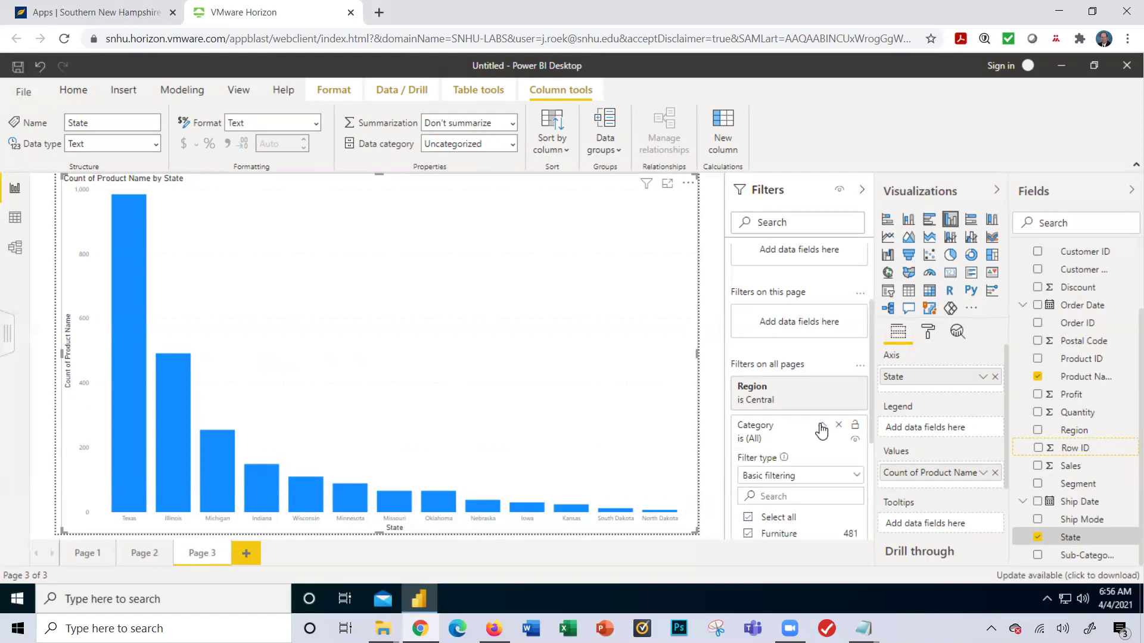
left_click(749, 521)
left_click(748, 534)
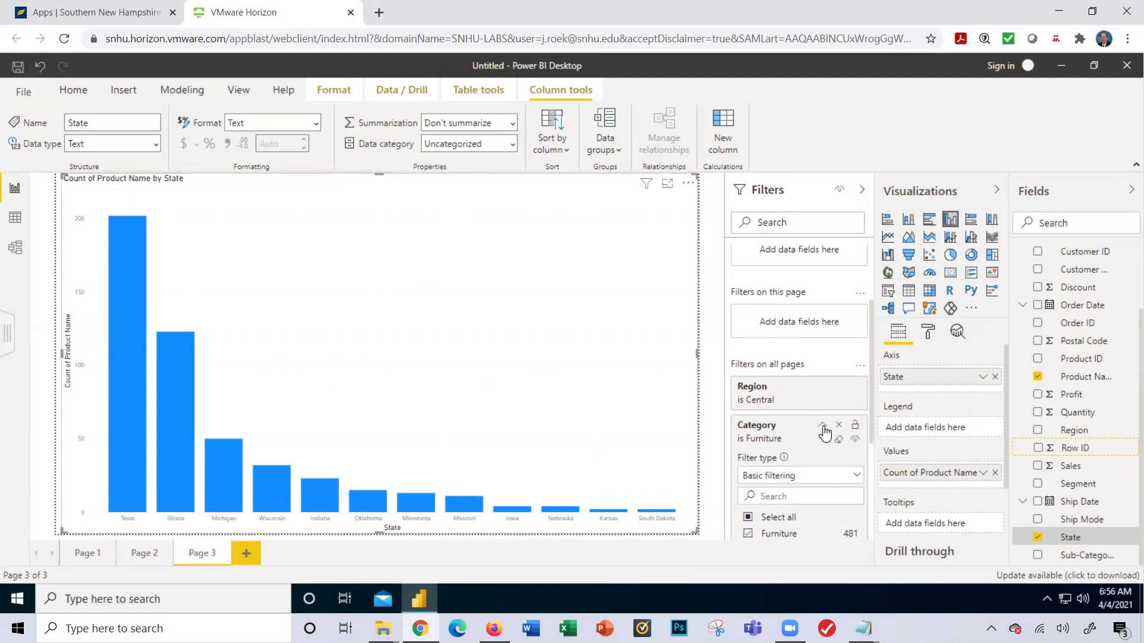
left_click(823, 427)
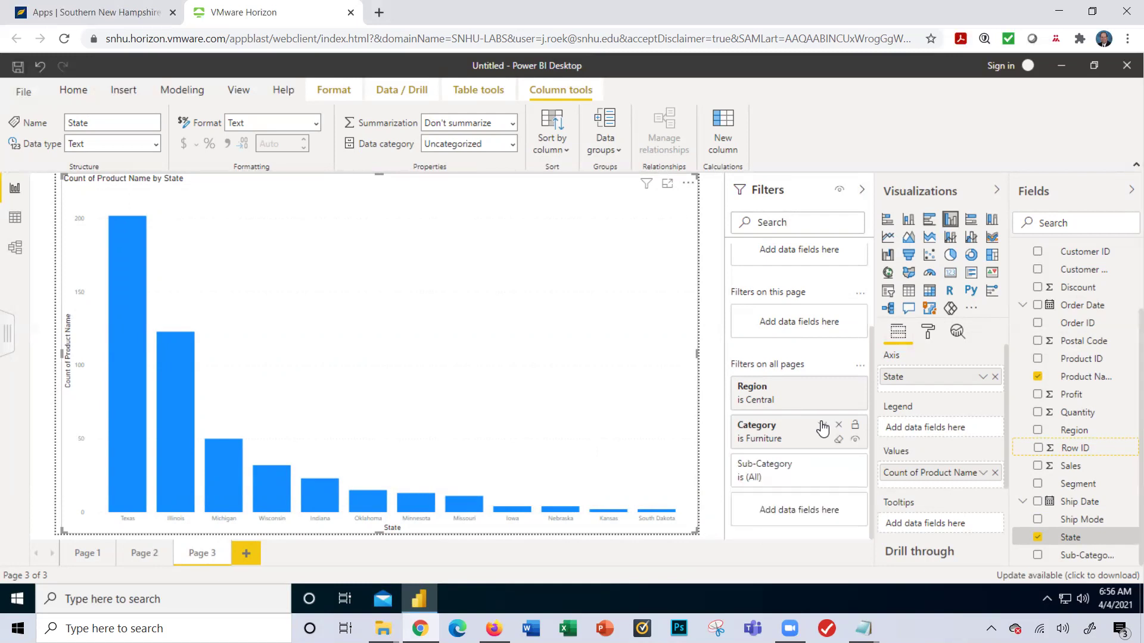
Step: Set the Sub-Category filter to Chairs and check state values (Texas about 60, Michigan 21)
left_click(821, 469)
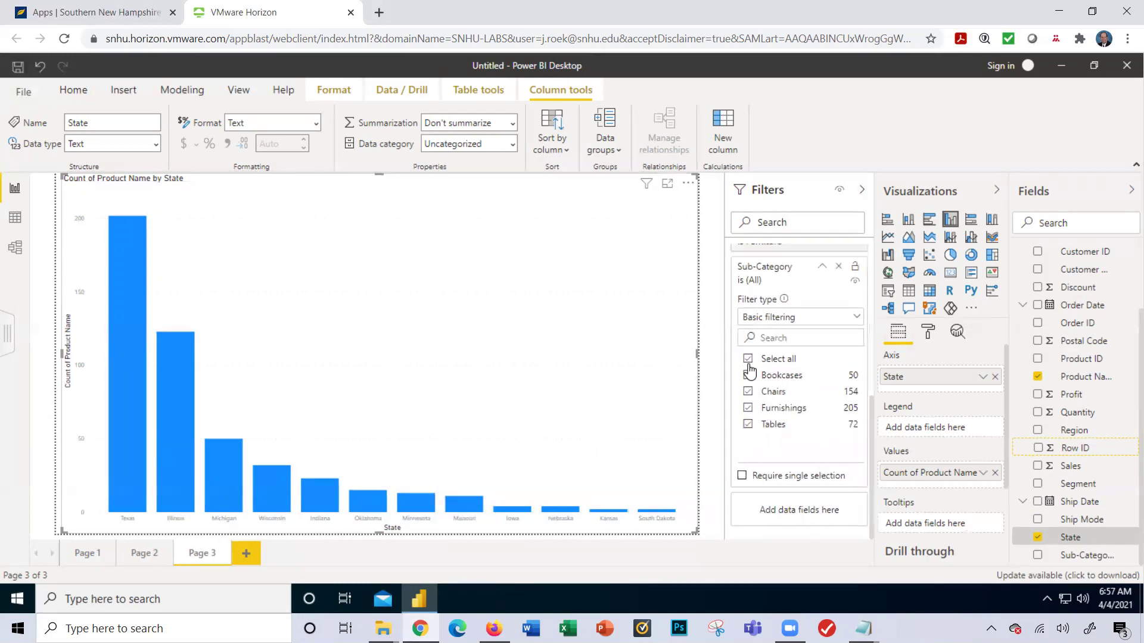
left_click(748, 391)
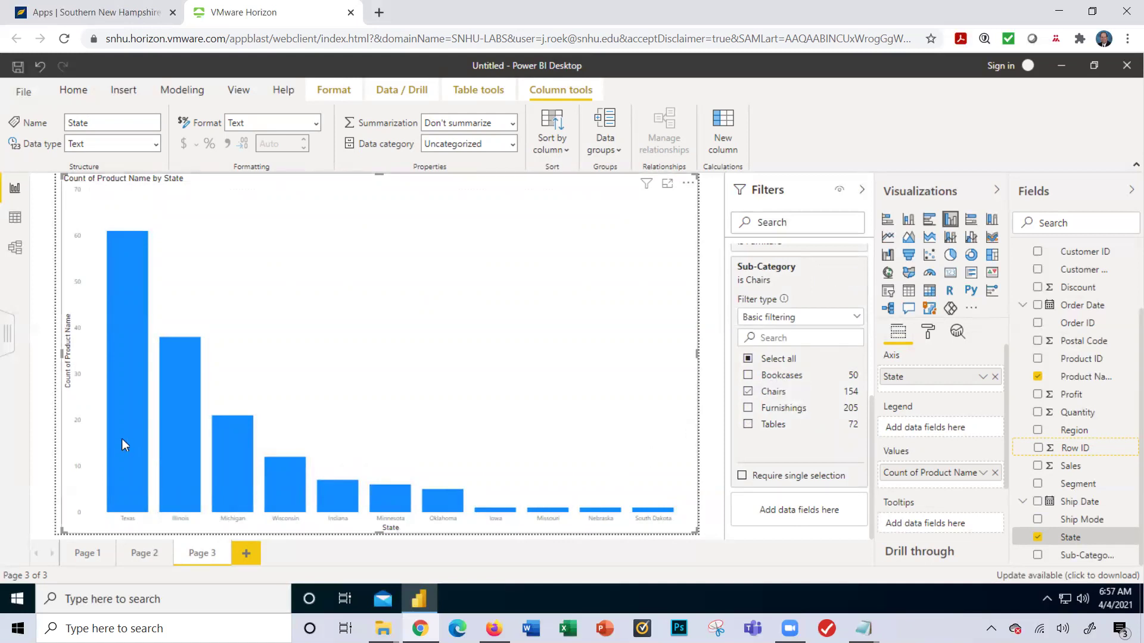
mouse_move(123, 443)
mouse_move(177, 460)
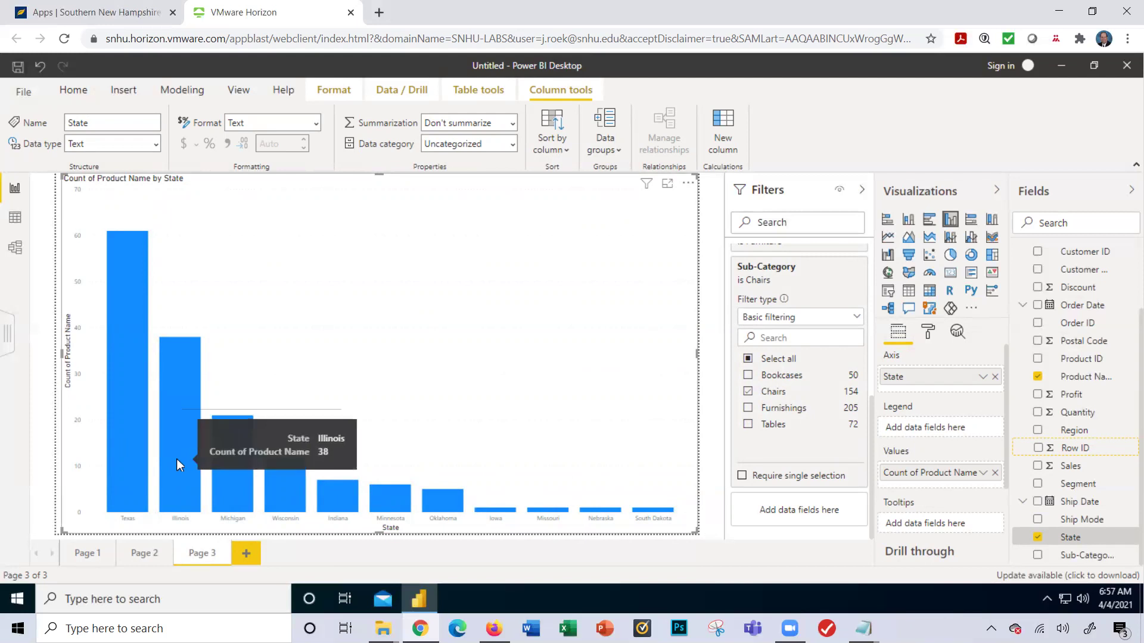
mouse_move(233, 480)
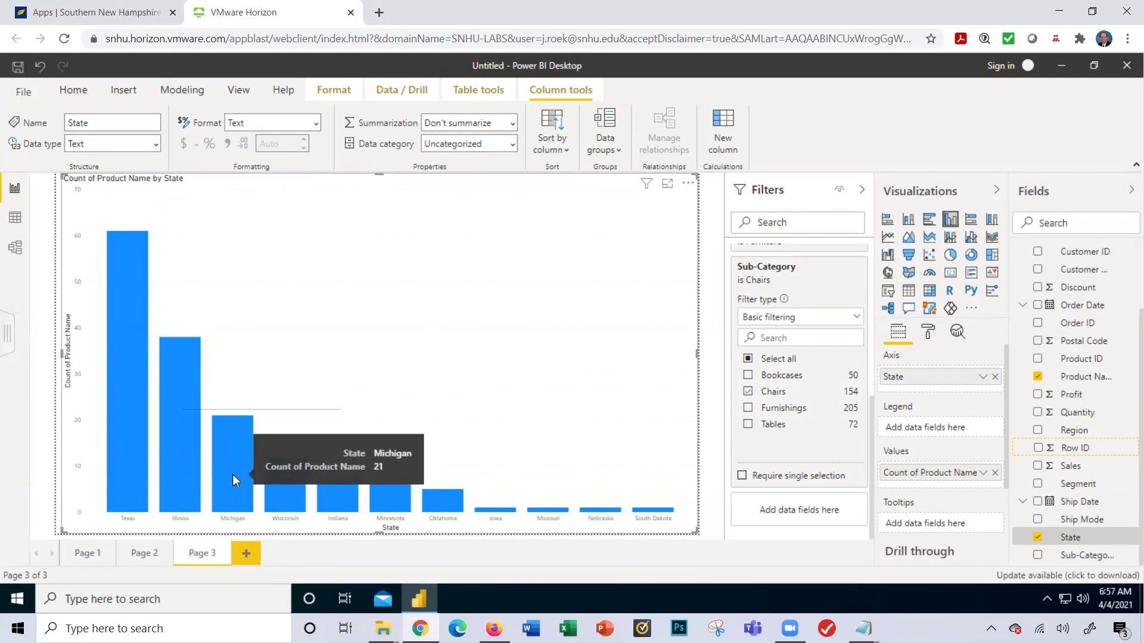
Step: Review the Chairs-filtered December bar on Page 2 and the Page 3 state chart, ending on Page 2
left_click(136, 559)
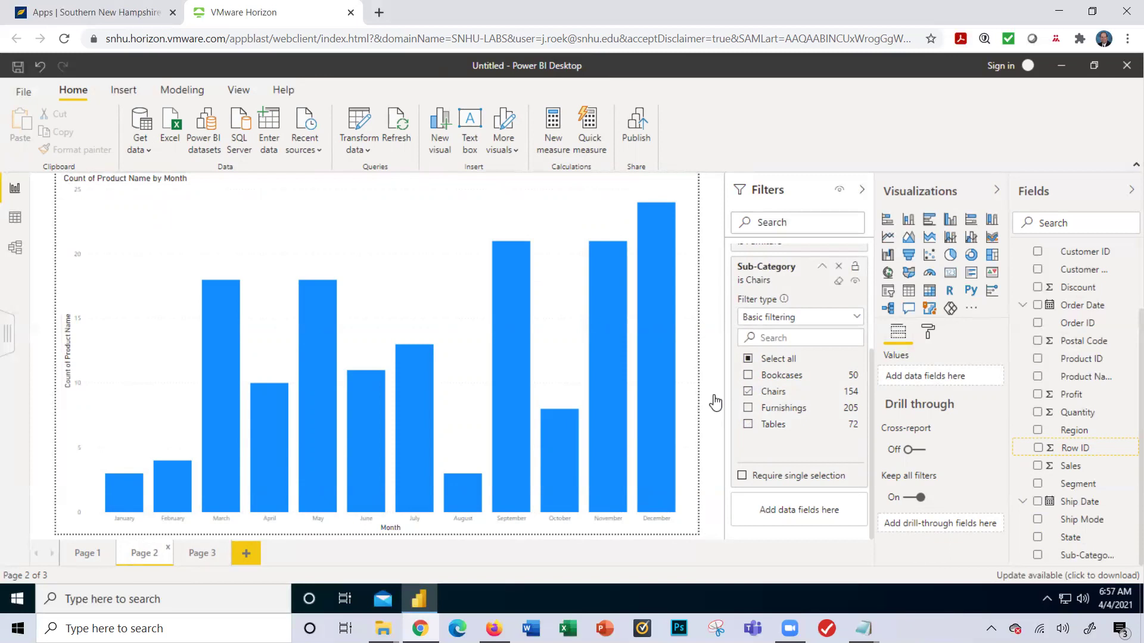
mouse_move(663, 397)
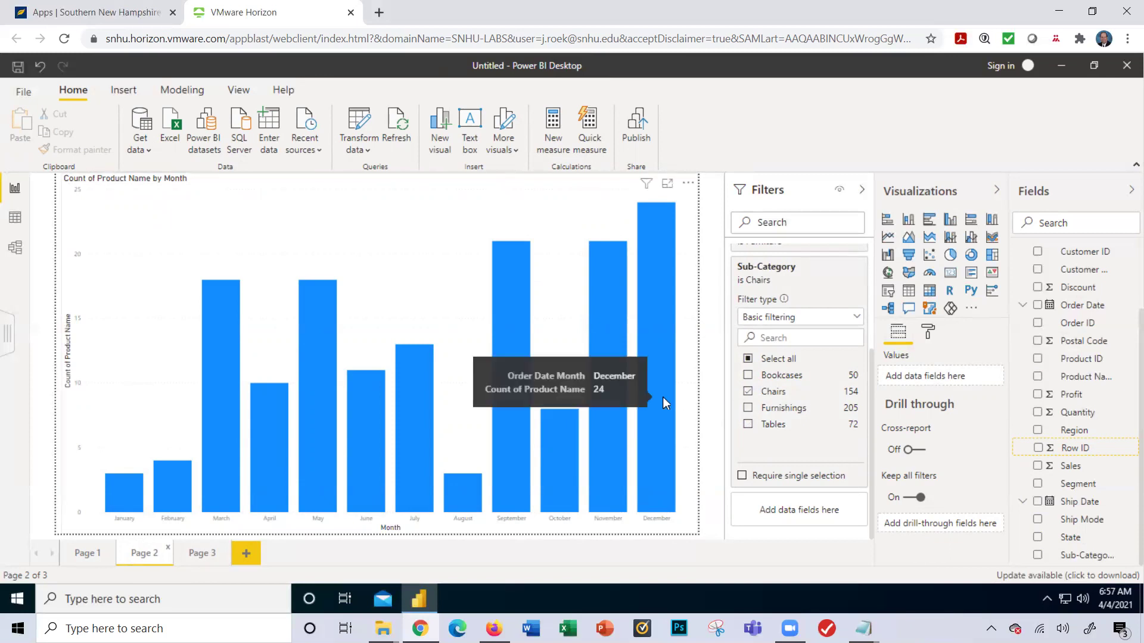
left_click(662, 397)
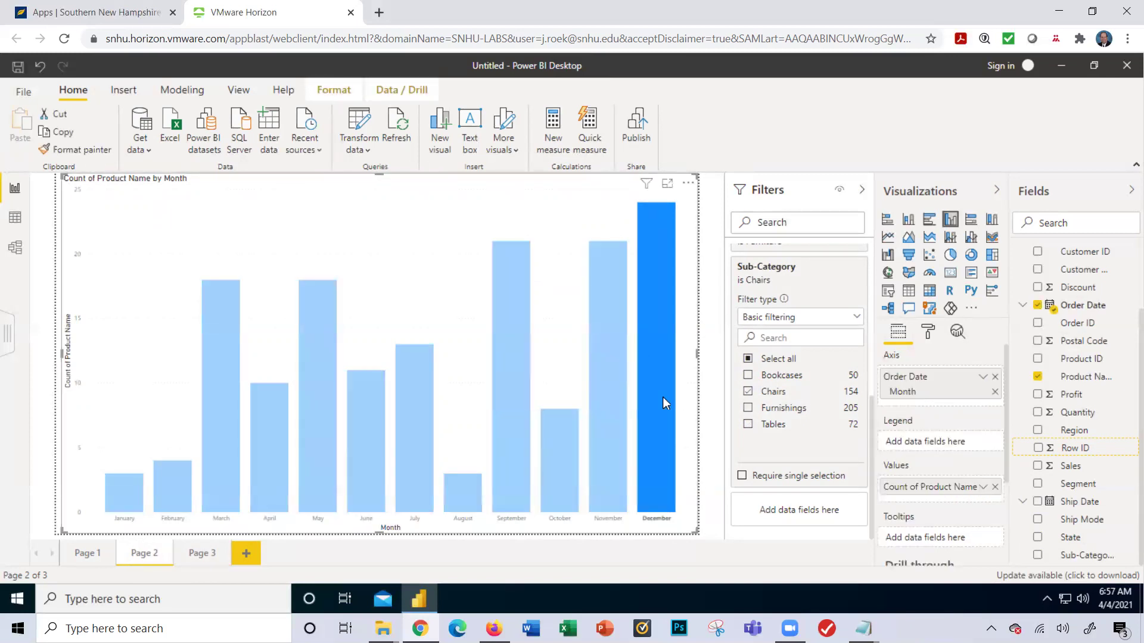
left_click(202, 556)
double_click(202, 554)
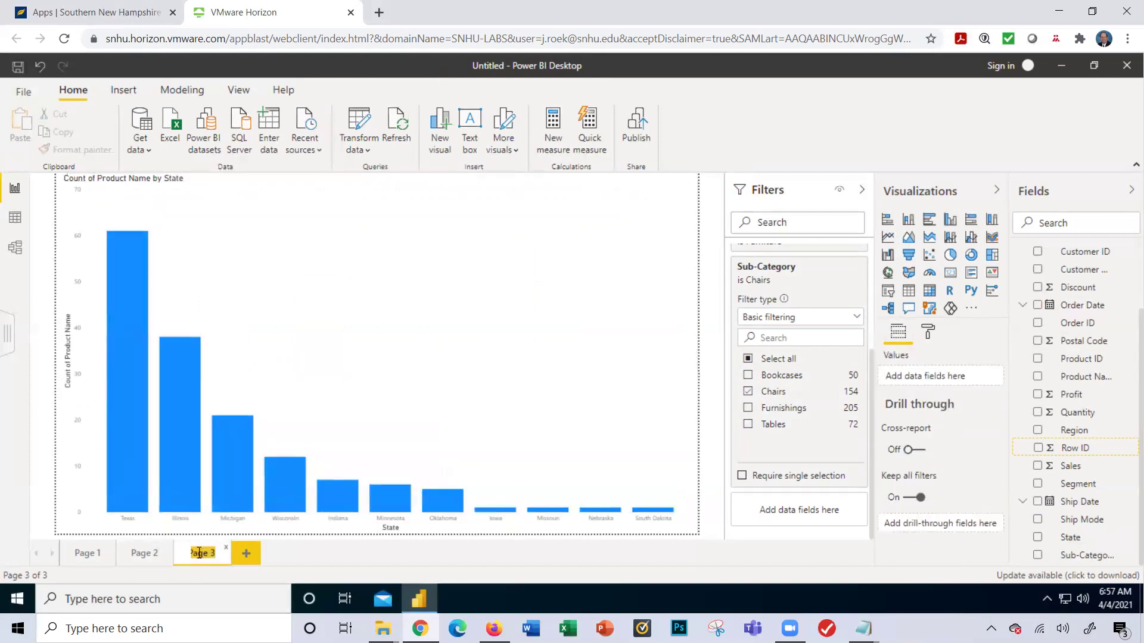
mouse_move(142, 485)
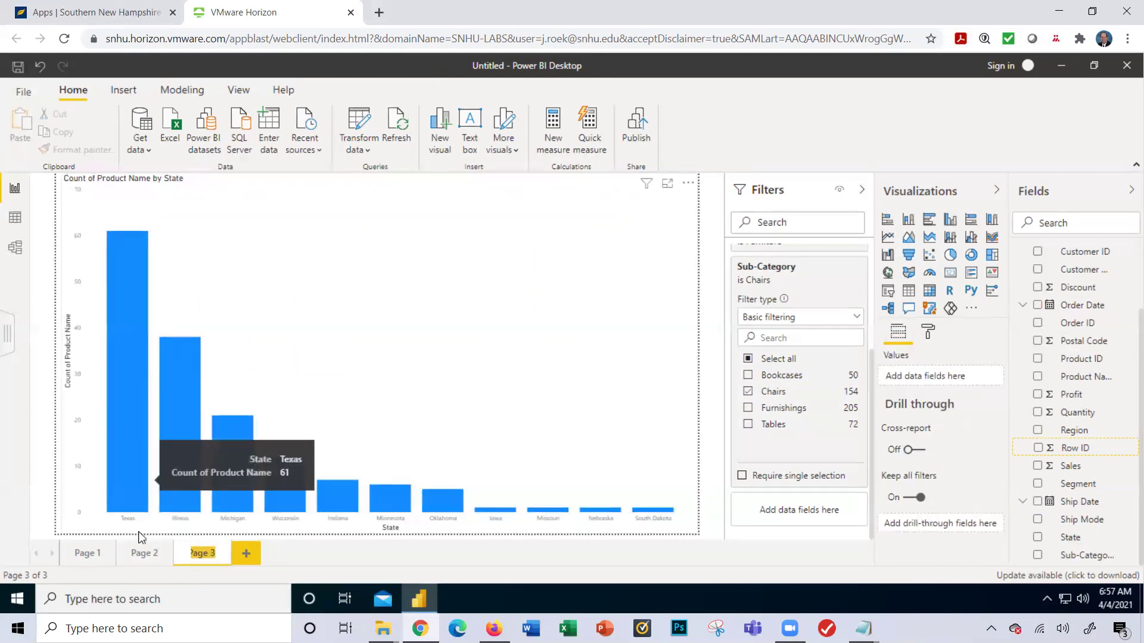
left_click(144, 554)
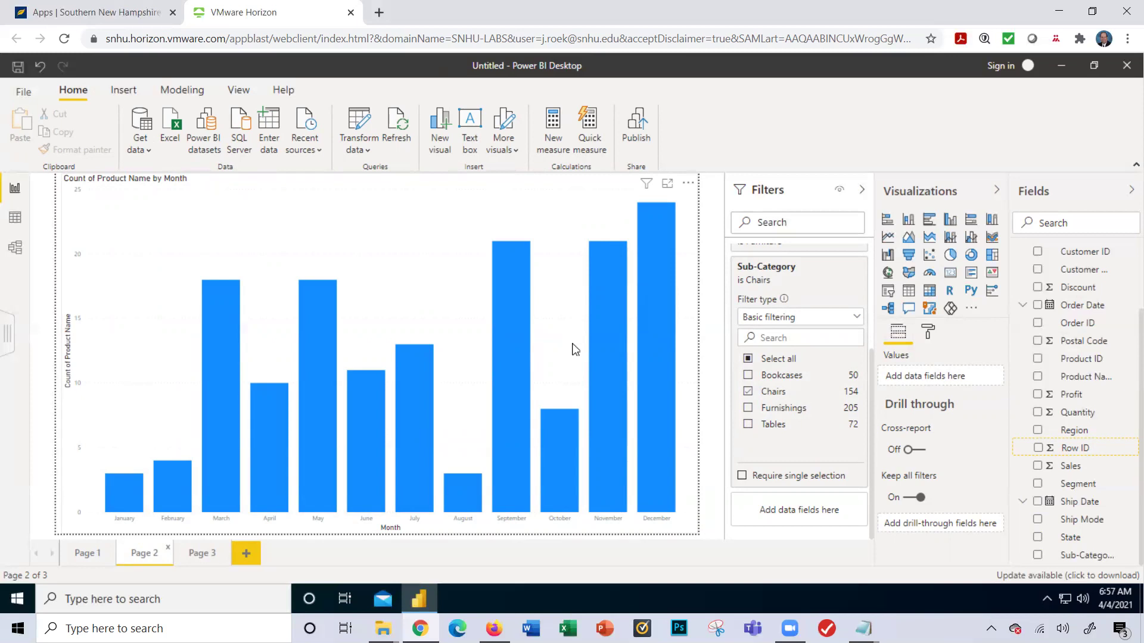
Step: Flip through Pages 1 and 2 to Page 3's state chart and collapse the Sub-Category filter card
left_click(102, 558)
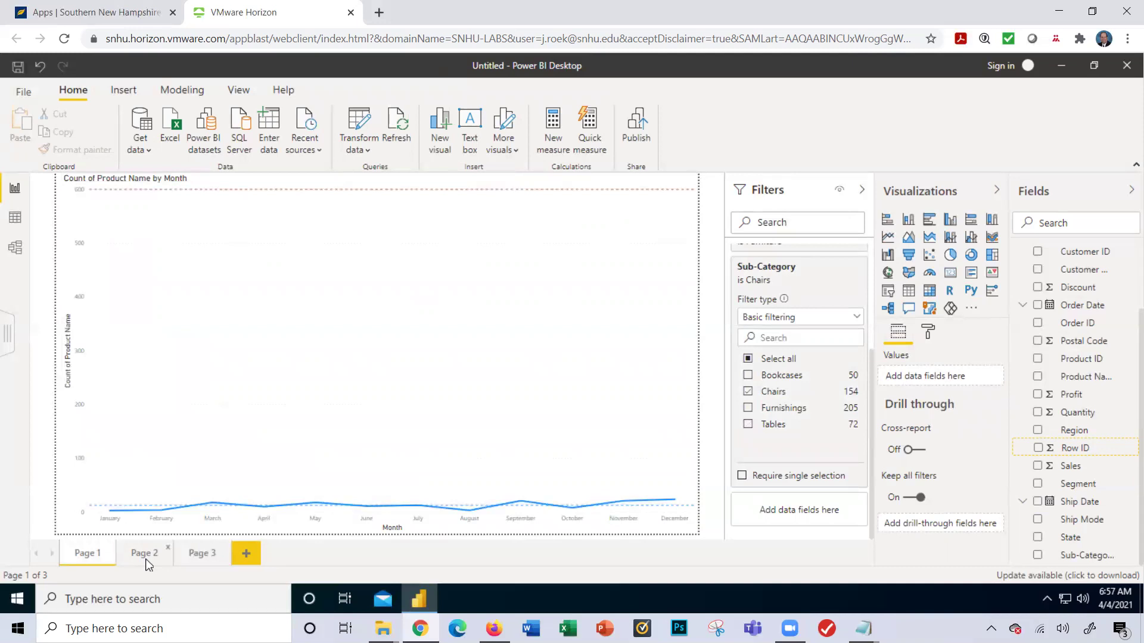
left_click(147, 557)
left_click(192, 557)
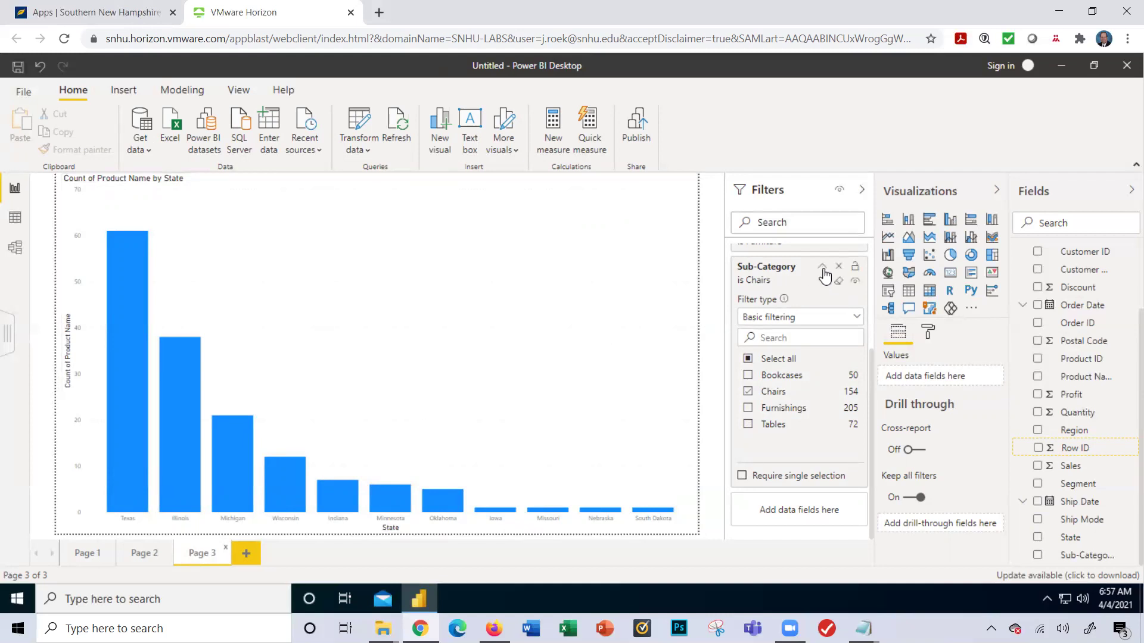
left_click(822, 268)
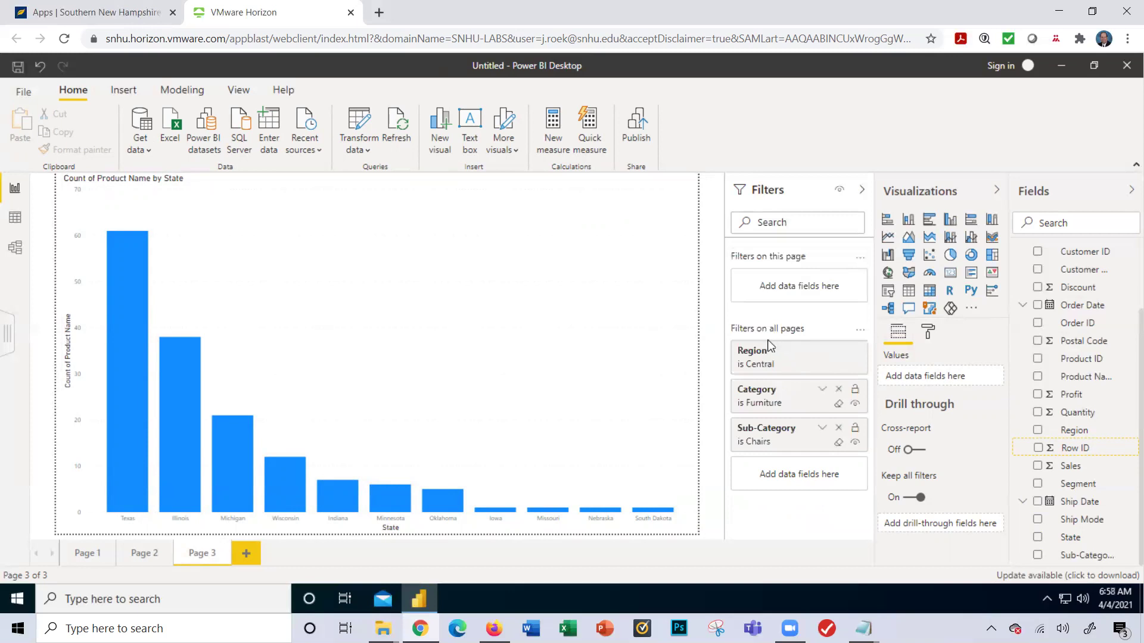